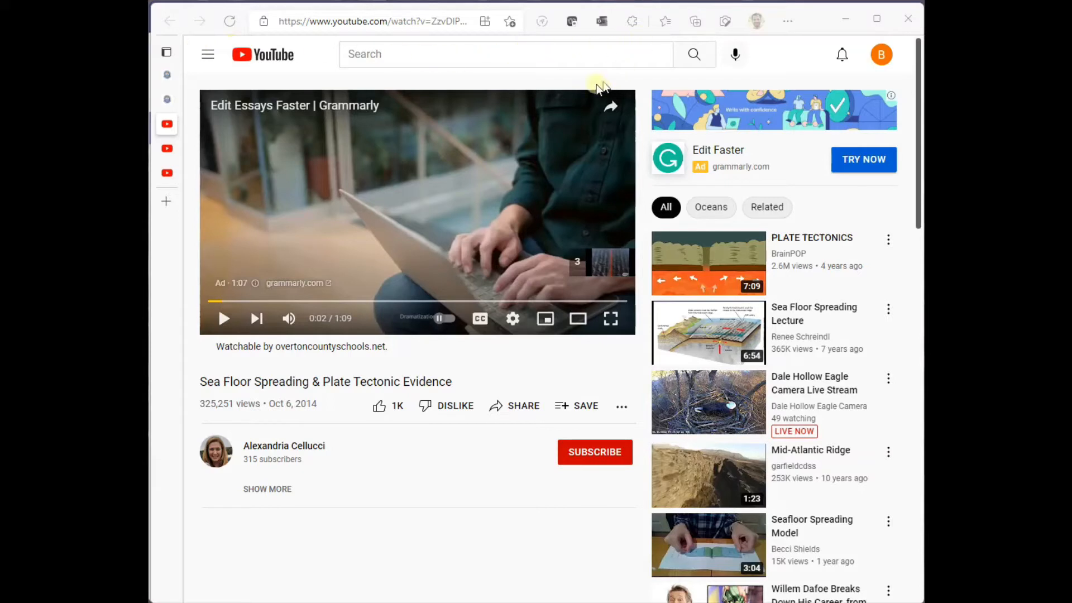
Briefly play the Sea Floor Spreading & Plate Tectonic Evidence video page and pause it again
{"action": "left_click", "coordinate": [223, 320]}
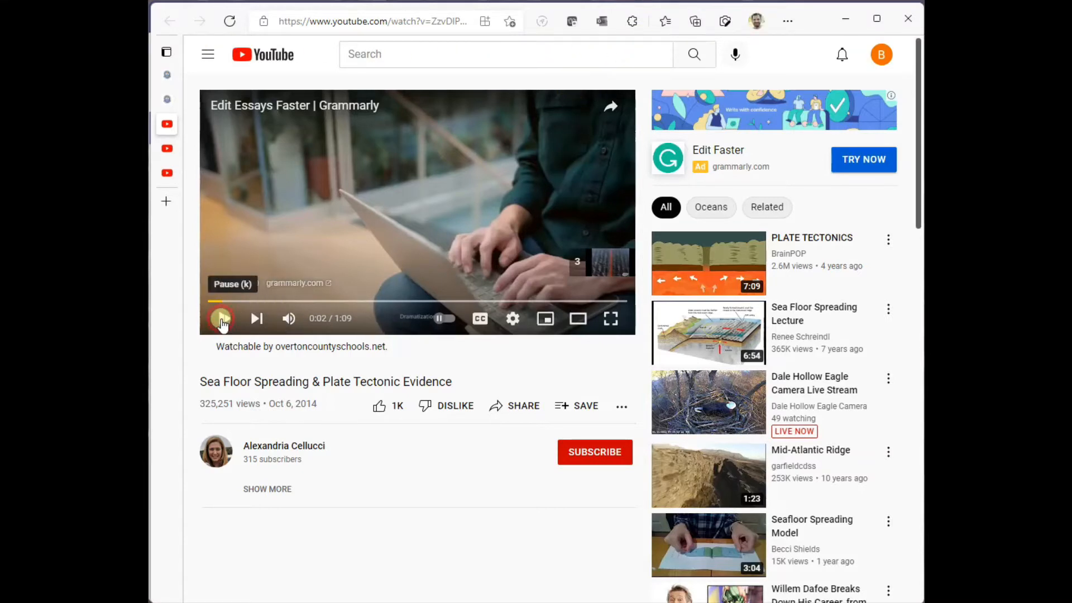
{"action": "left_click", "coordinate": [222, 320]}
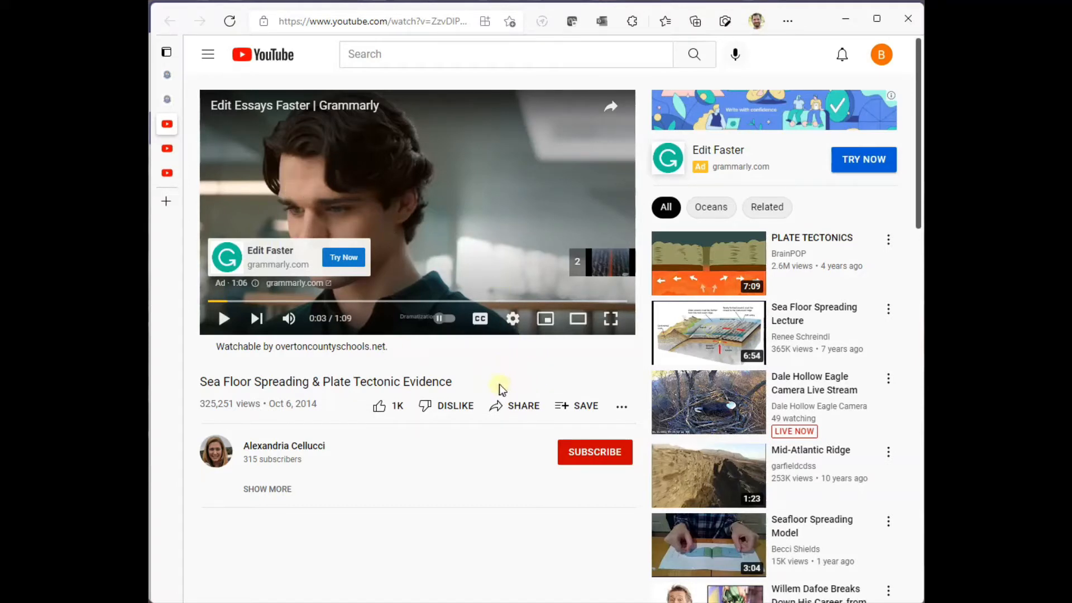
Switch to the Class Notebook in Teams, show its section navigation and expand the _Content Library group
{"action": "left_click", "coordinate": [848, 19]}
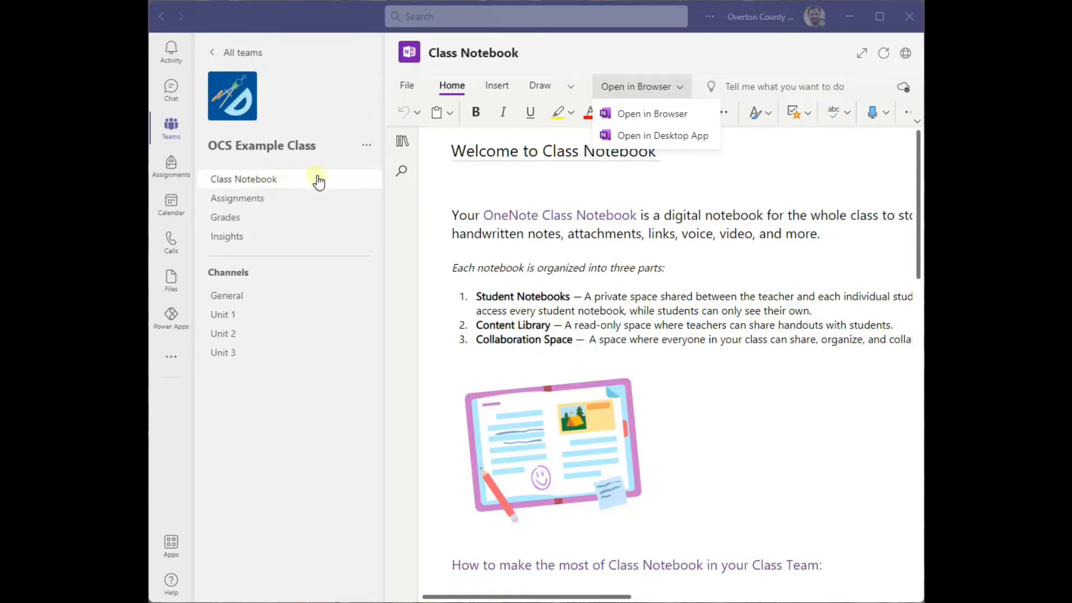
{"action": "left_click", "coordinate": [605, 181]}
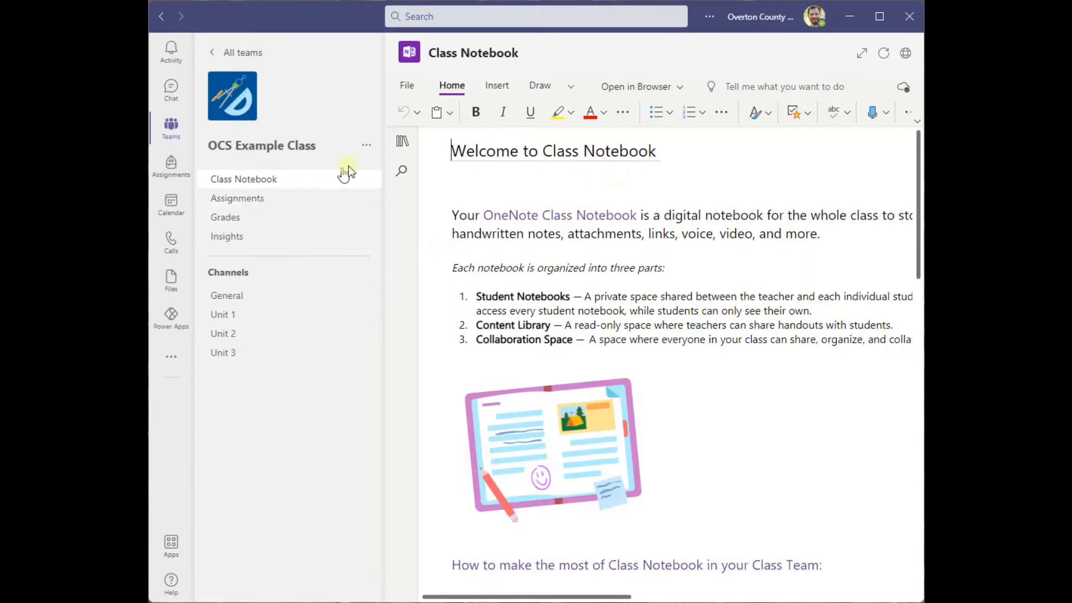
{"action": "left_click", "coordinate": [402, 142]}
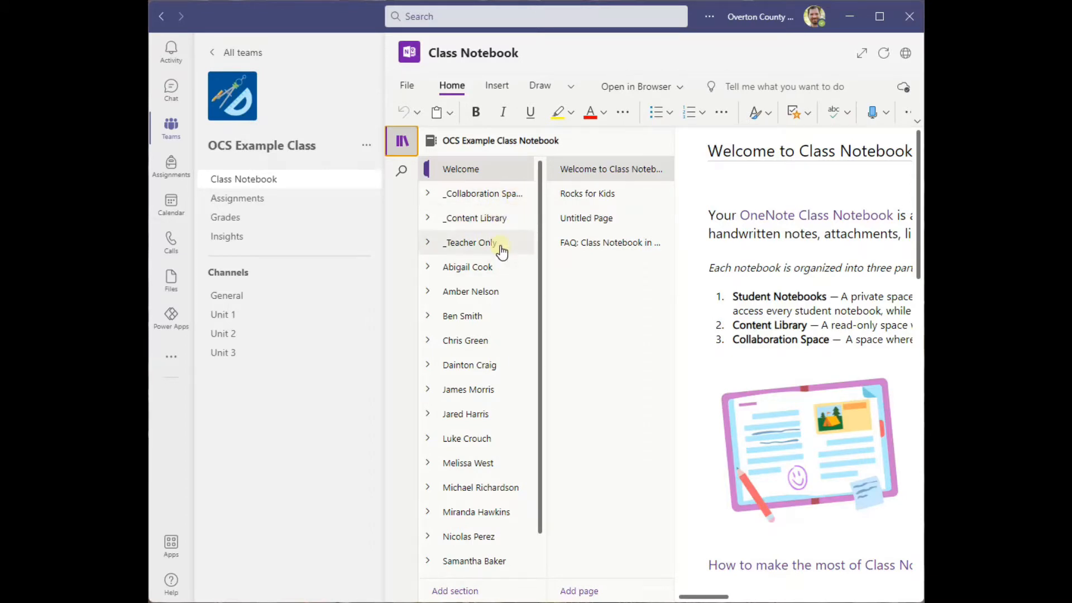
{"action": "left_click", "coordinate": [429, 223]}
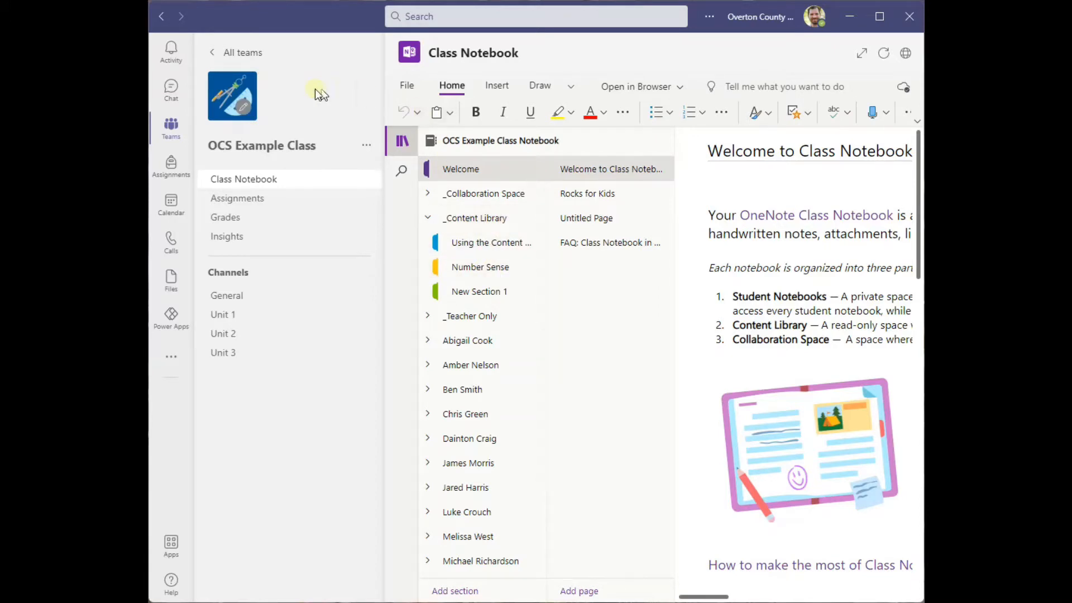
Add a section named YouTube Video Lessons to the class notebook
{"action": "left_click", "coordinate": [472, 592]}
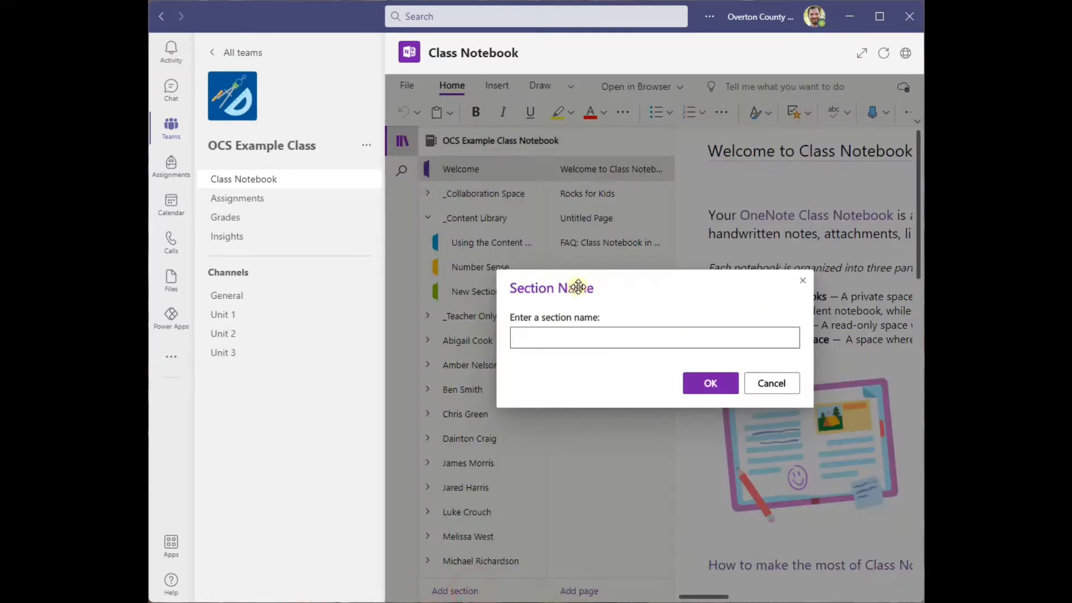
{"action": "left_click", "coordinate": [589, 340]}
{"action": "type", "text": "YouTube V"}
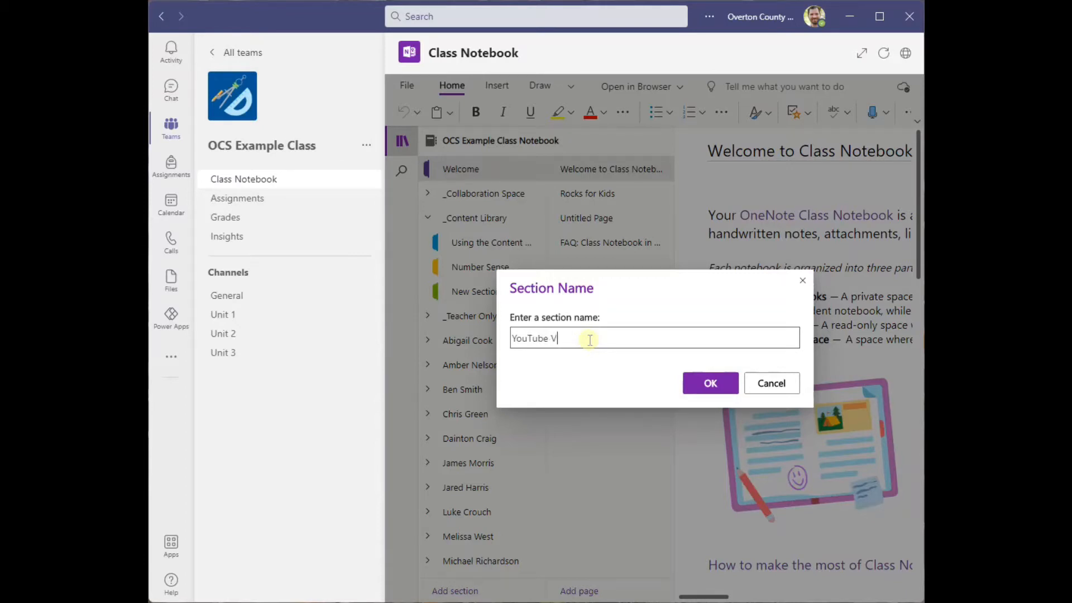
{"action": "type", "text": "ideo Lessons"}
{"action": "key", "text": "Return"}
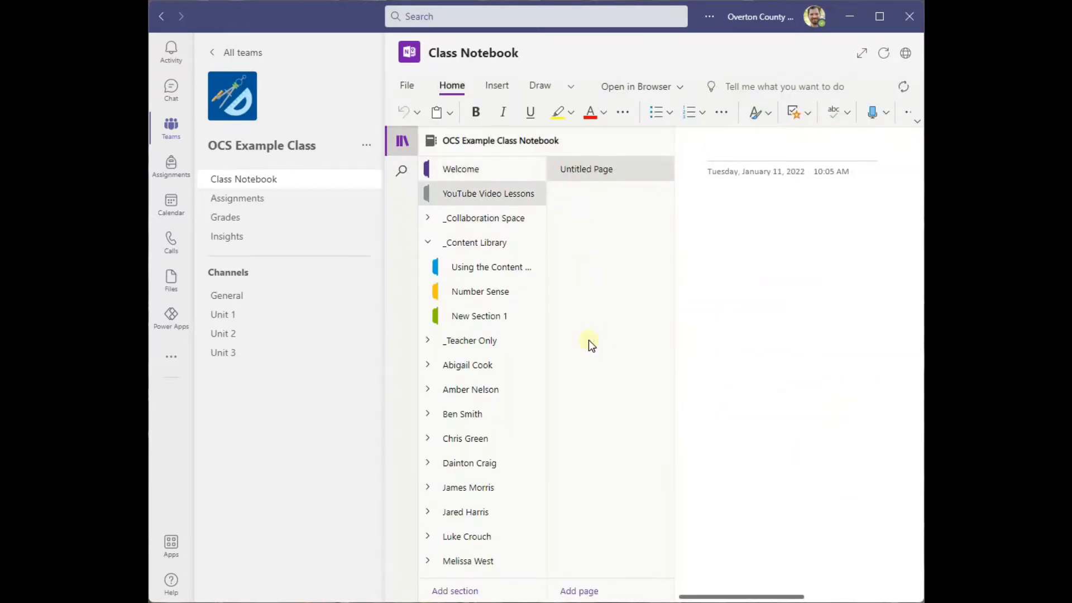
{"action": "mouse_move", "coordinate": [488, 193]}
{"action": "left_mouse_down"}
{"action": "mouse_move", "coordinate": [519, 215]}
{"action": "mouse_move", "coordinate": [498, 293]}
{"action": "mouse_move", "coordinate": [493, 201]}
{"action": "mouse_move", "coordinate": [506, 295]}
{"action": "mouse_move", "coordinate": [490, 205]}
{"action": "left_mouse_up"}
{"action": "right_click", "coordinate": [492, 202]}
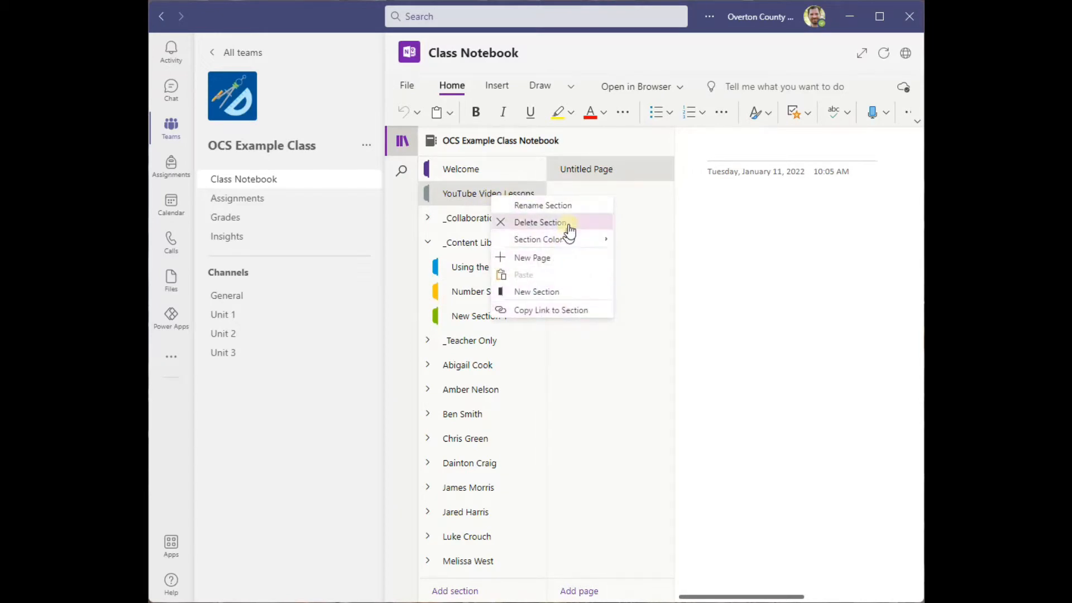
{"action": "left_click", "coordinate": [567, 207]}
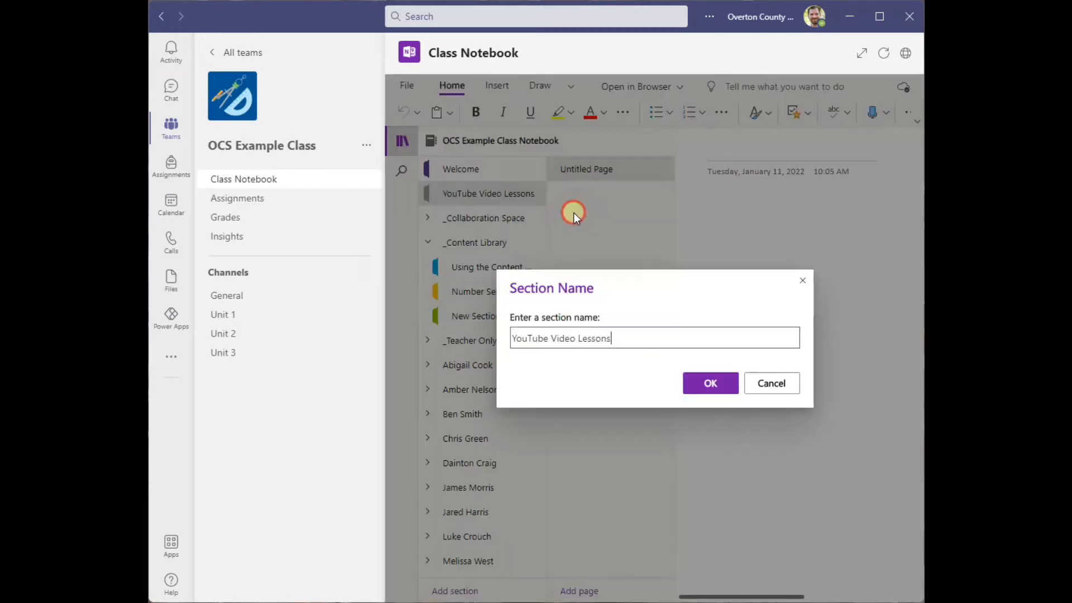
{"action": "left_click", "coordinate": [728, 391]}
Permanently delete the YouTube Video Lessons section that sits outside the _Content Library group
{"action": "right_click", "coordinate": [488, 193]}
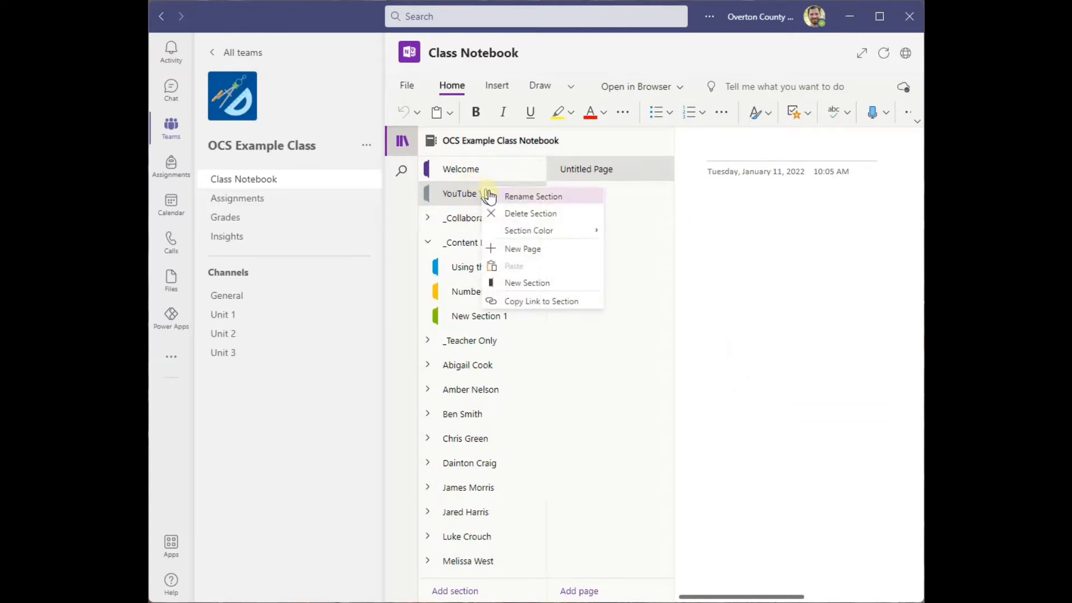
{"action": "left_click", "coordinate": [565, 213]}
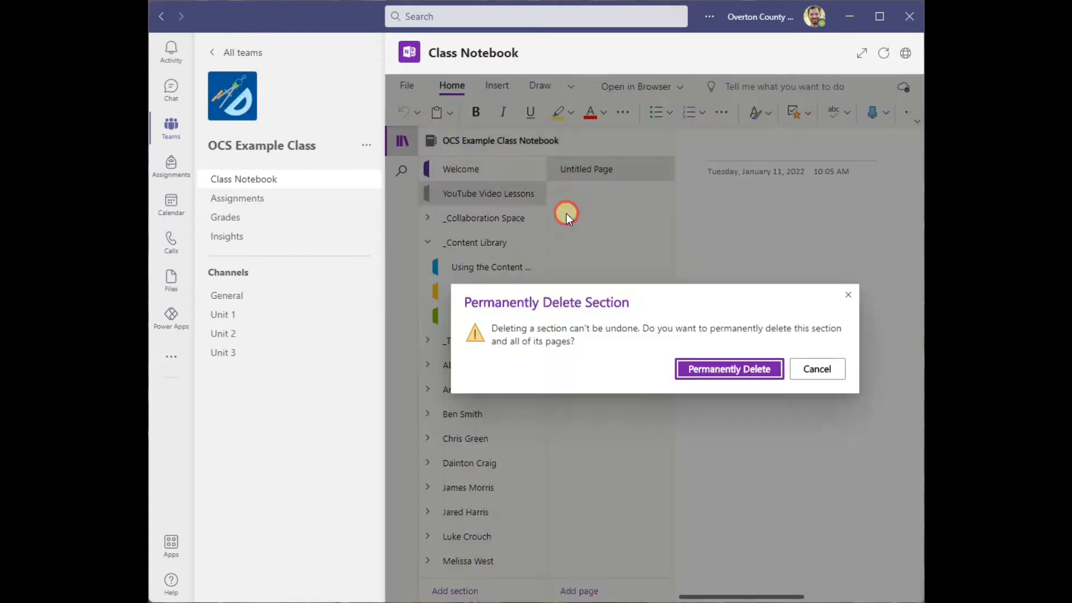
{"action": "left_click", "coordinate": [704, 370]}
Add a section named YouTube Video Lessons inside _Content Library and move it to the top of that group
{"action": "left_click", "coordinate": [502, 246]}
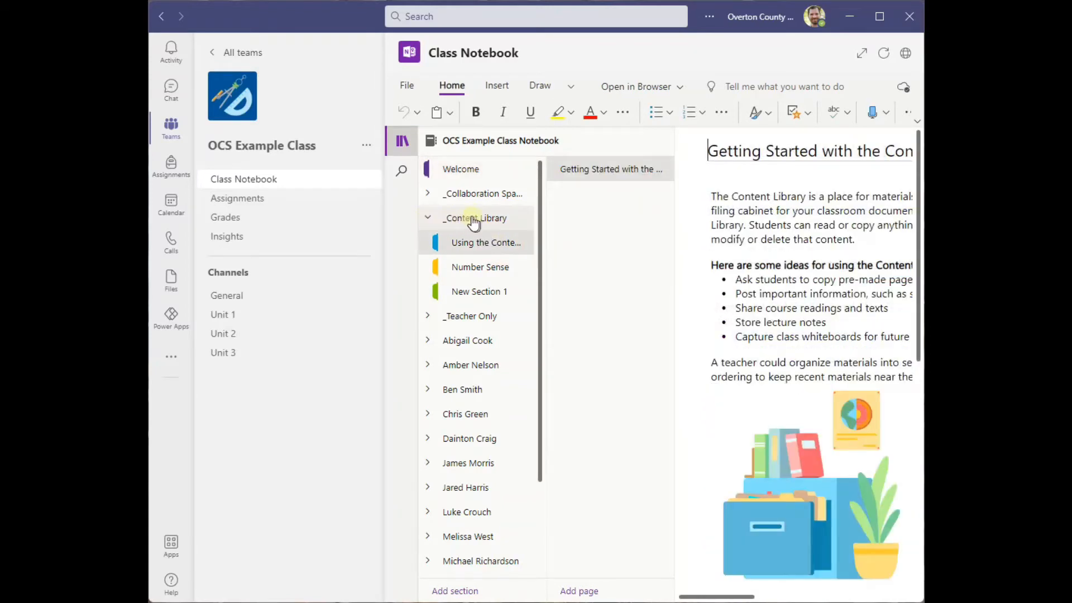
{"action": "left_click", "coordinate": [461, 589]}
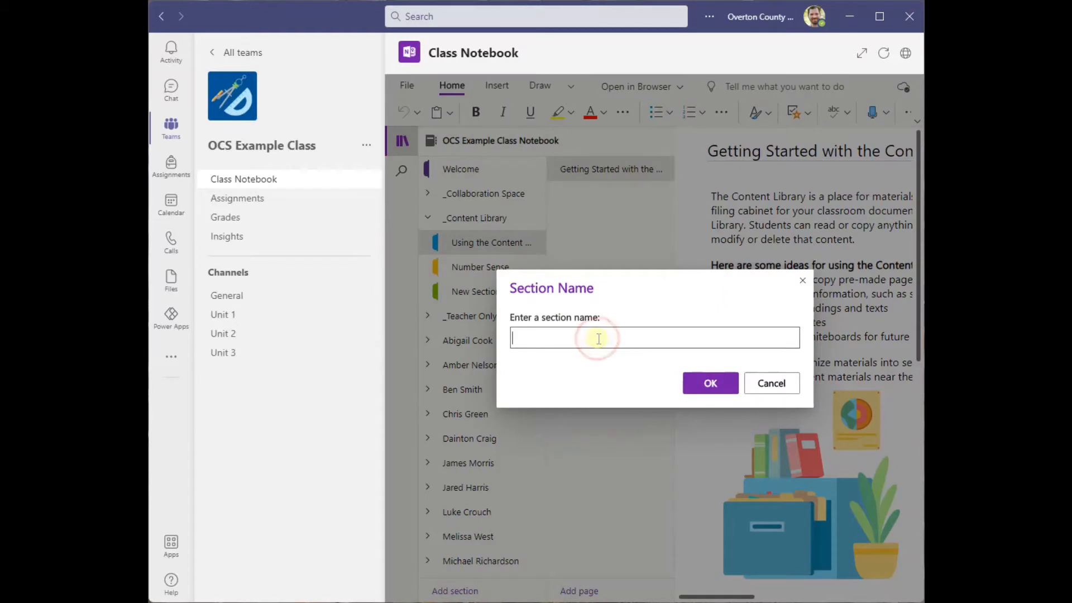
{"action": "type", "text": "YouTube "}
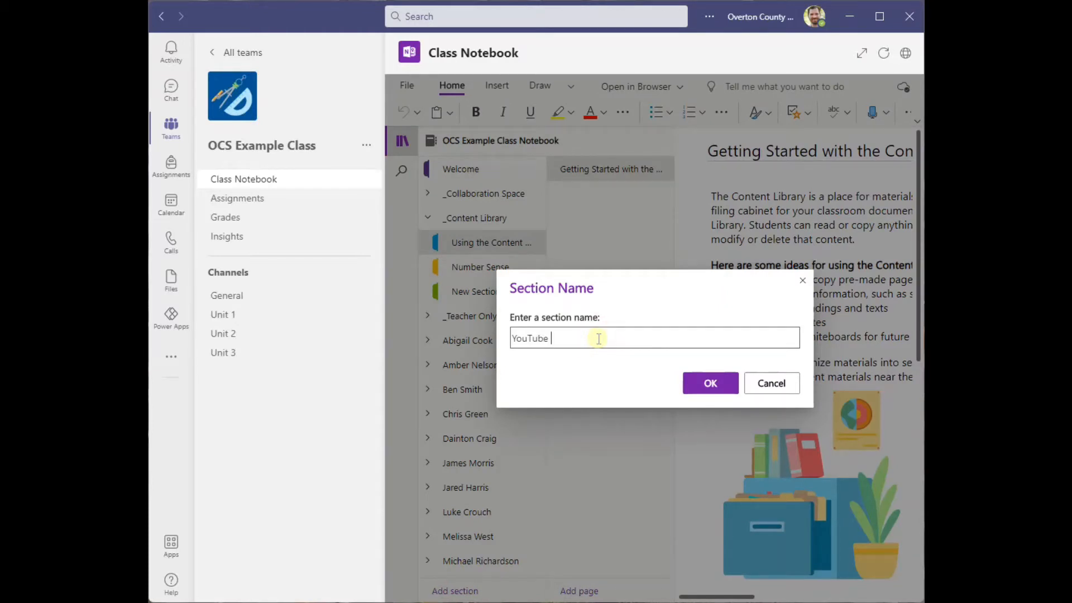
{"action": "type", "text": "Video Lessons"}
{"action": "key", "text": "Return"}
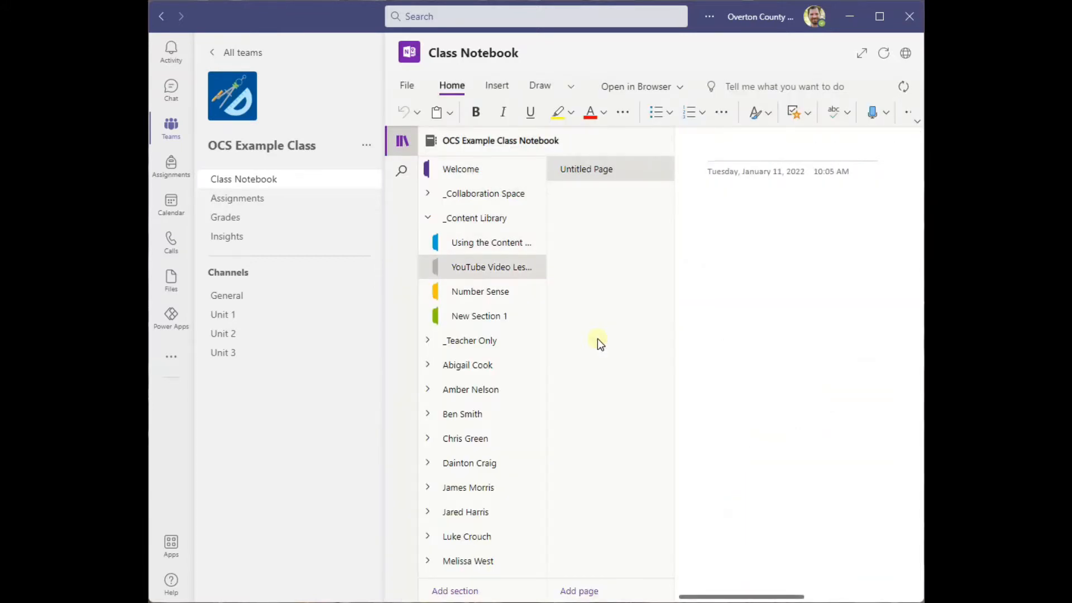
{"action": "left_click_drag", "start_coordinate": [497, 270], "coordinate": [505, 242]}
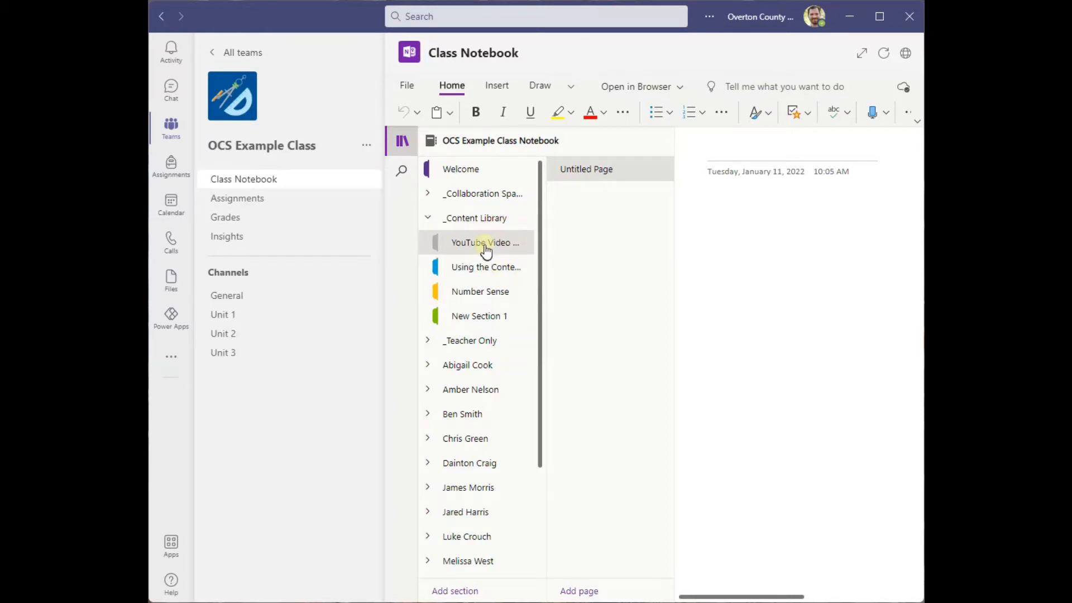
Title the untitled page of the YouTube Video Lessons section "Unit 5 Geology" and place the cursor in the page body
{"action": "left_click", "coordinate": [770, 150]}
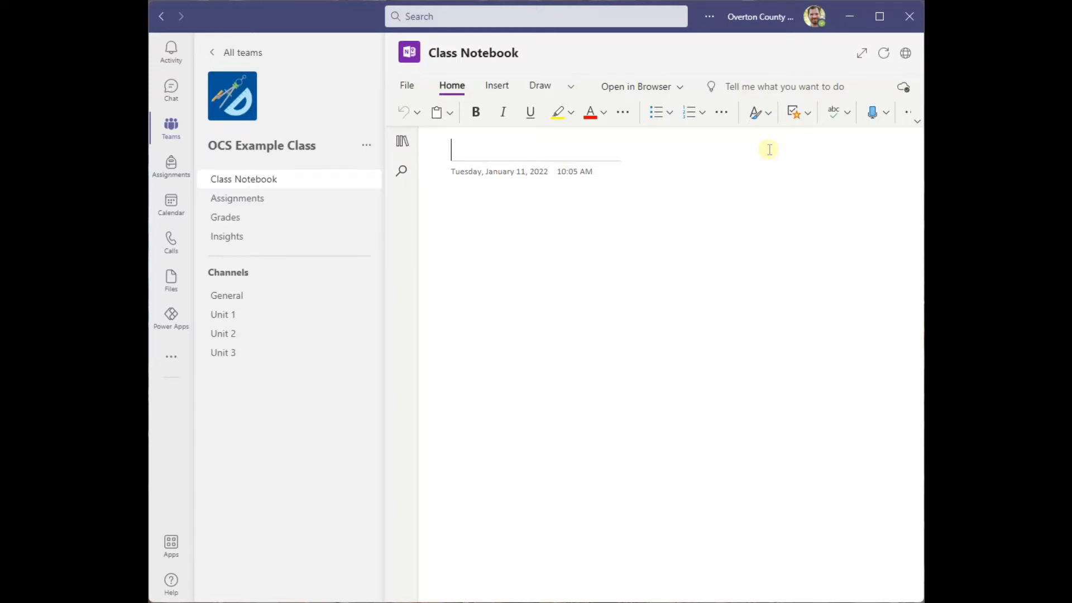
{"action": "type", "text": "Unit"}
{"action": "type", "text": " $"}
{"action": "type", "text": " Geology"}
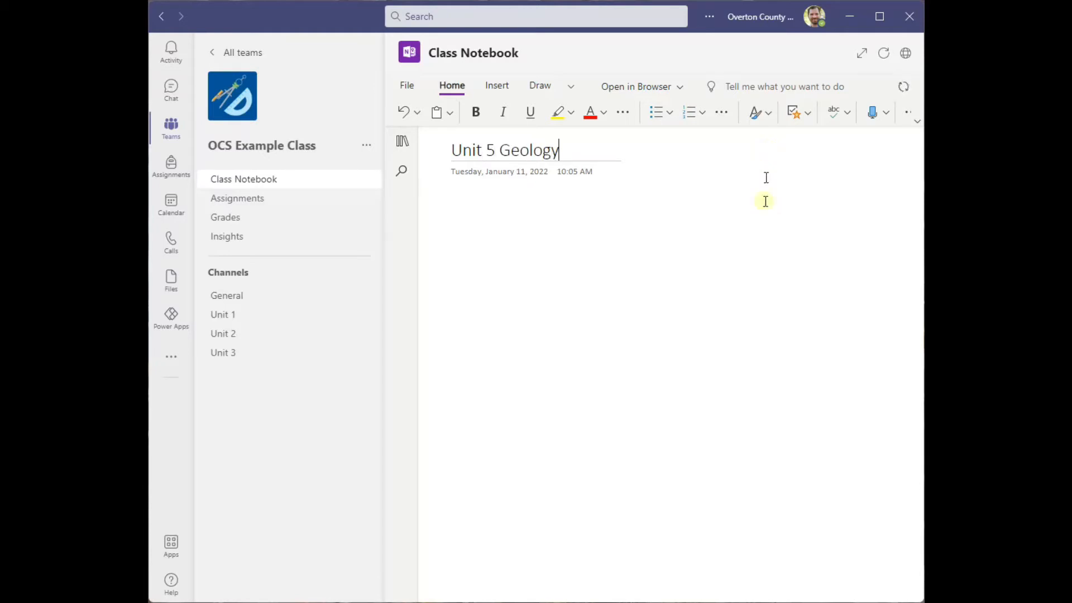
{"action": "left_click", "coordinate": [607, 234]}
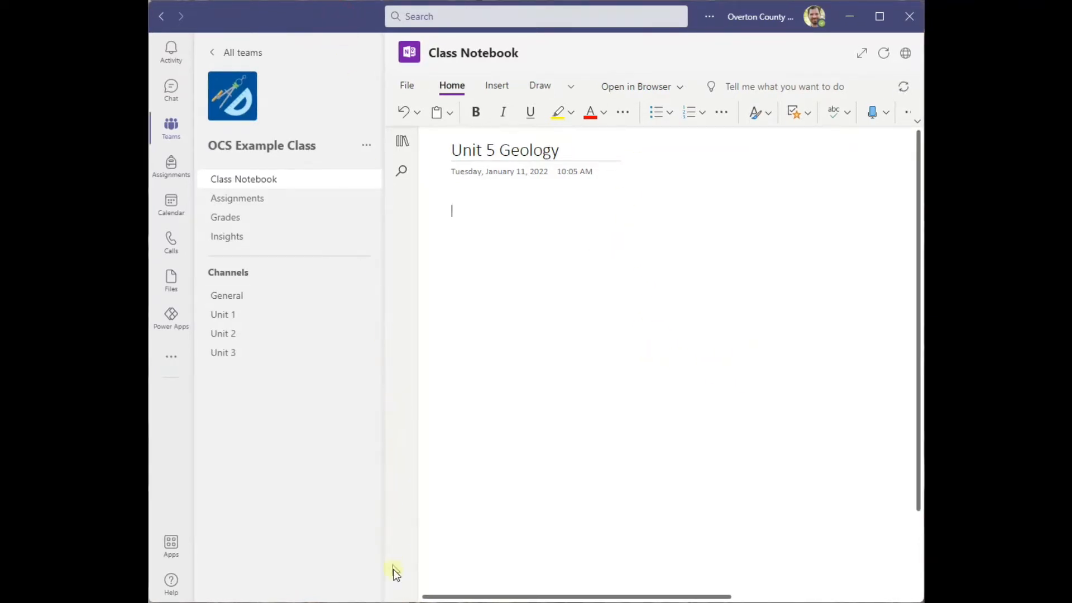
Switch to Edge and look through the open YouTube video pages, ending on Sea Floor Spreading & Plate Tectonic Evidence
{"action": "mouse_move", "coordinate": [413, 602]}
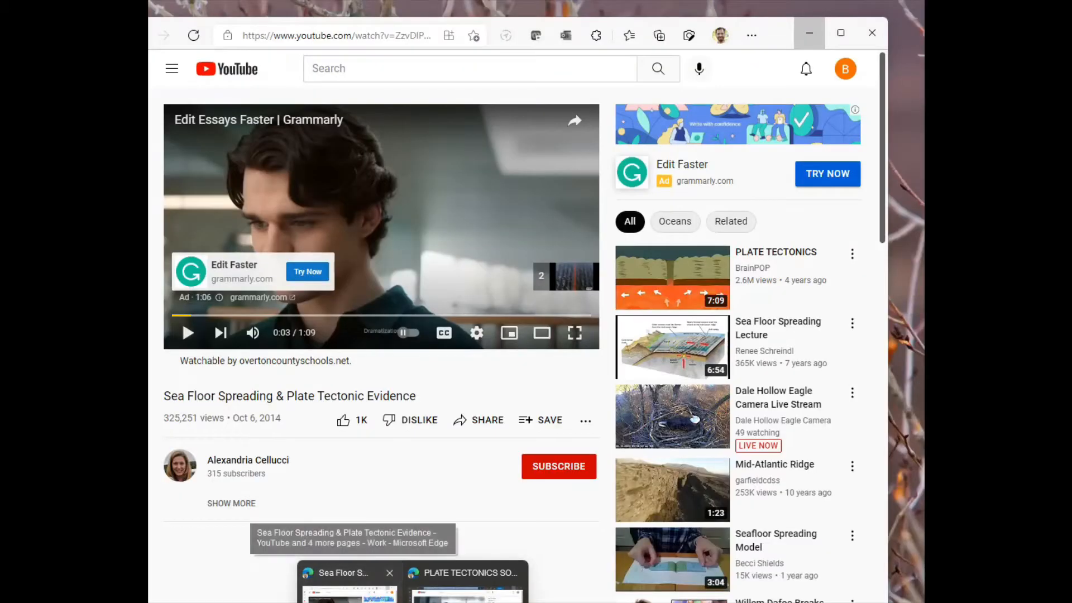
{"action": "left_click", "coordinate": [350, 600]}
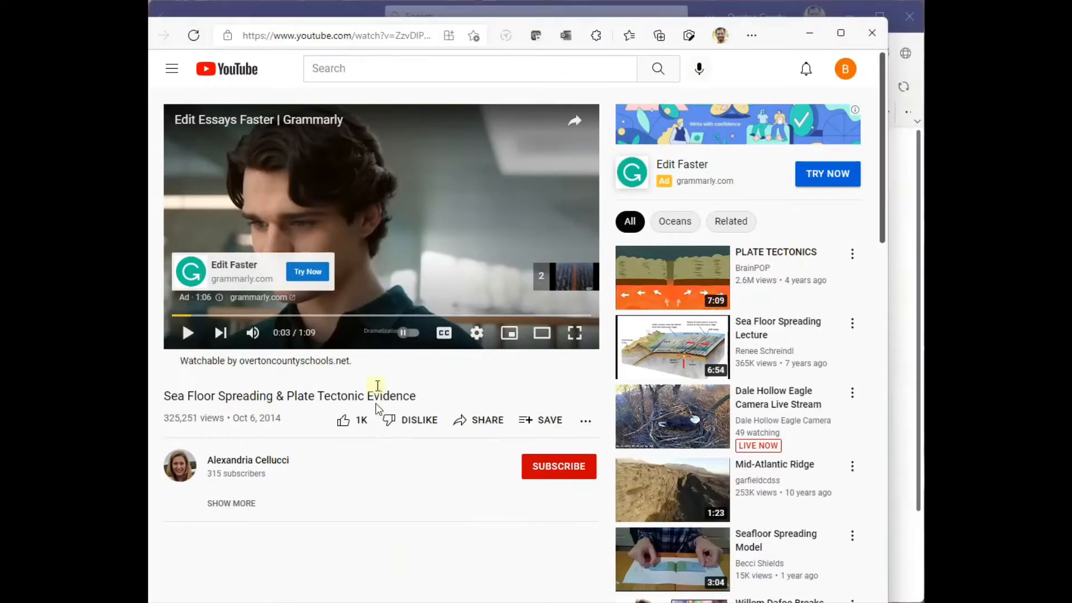
{"action": "left_click", "coordinate": [167, 162]}
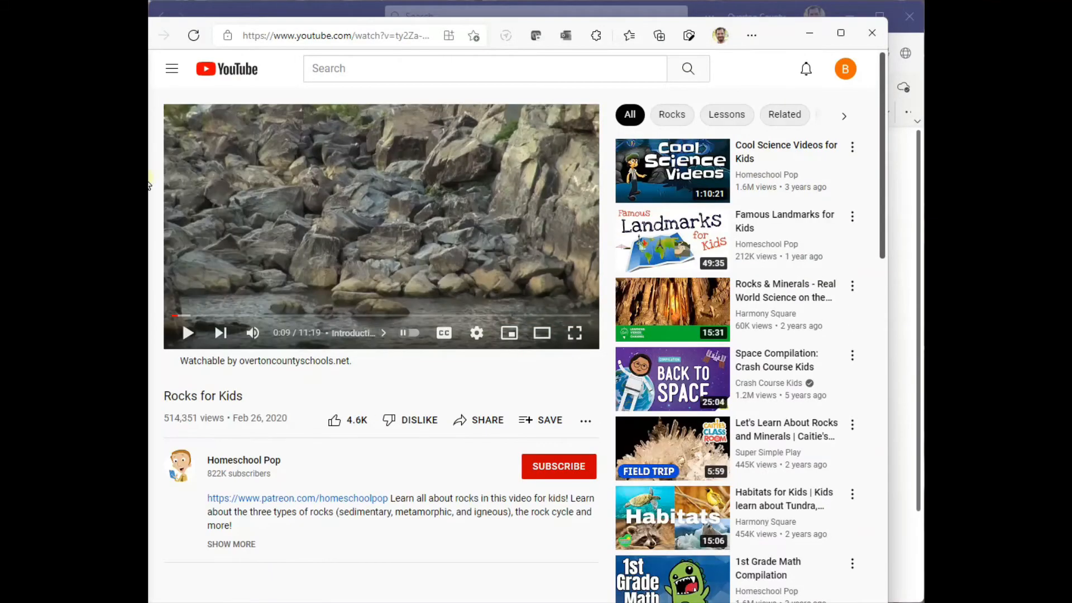
{"action": "left_click", "coordinate": [167, 187]}
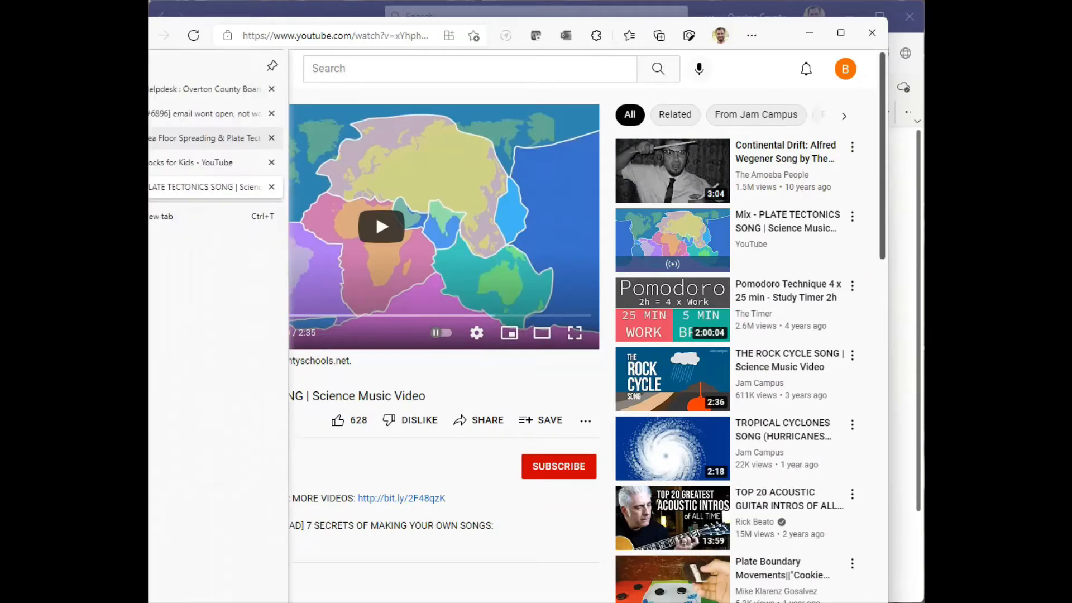
{"action": "left_click", "coordinate": [168, 138]}
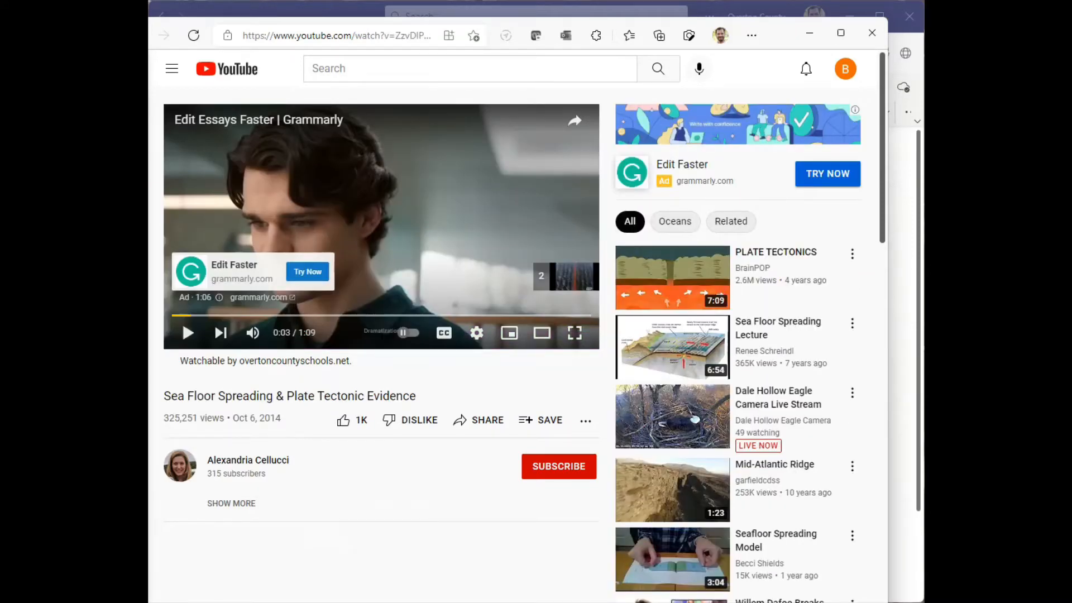
Copy the Sea Floor Spreading video's URL and paste it into the body of the Unit 5 Geology page in Teams
{"action": "left_click", "coordinate": [369, 36]}
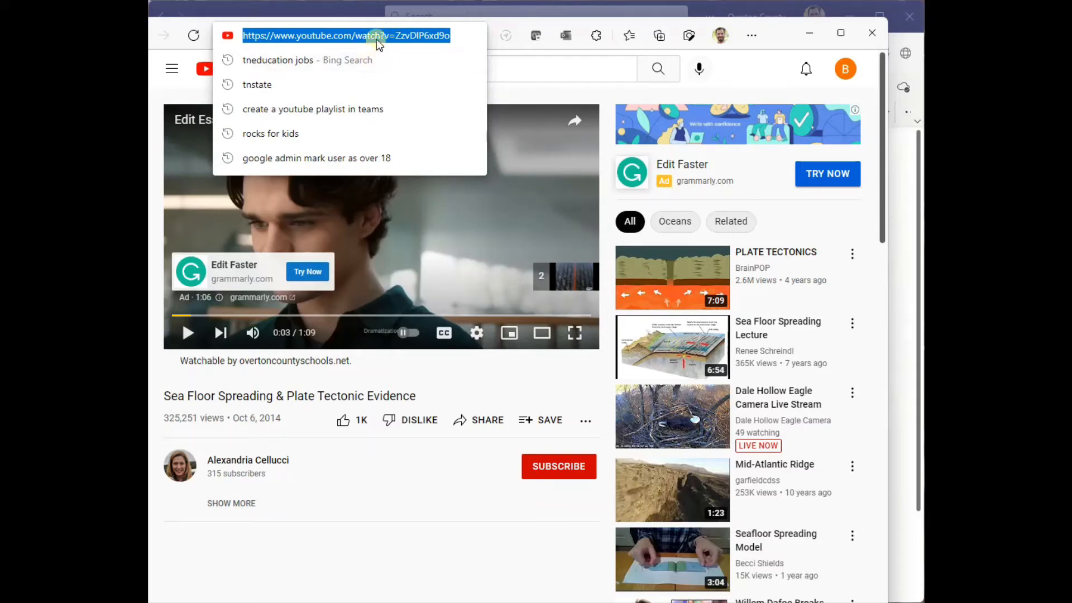
{"action": "right_click", "coordinate": [376, 38]}
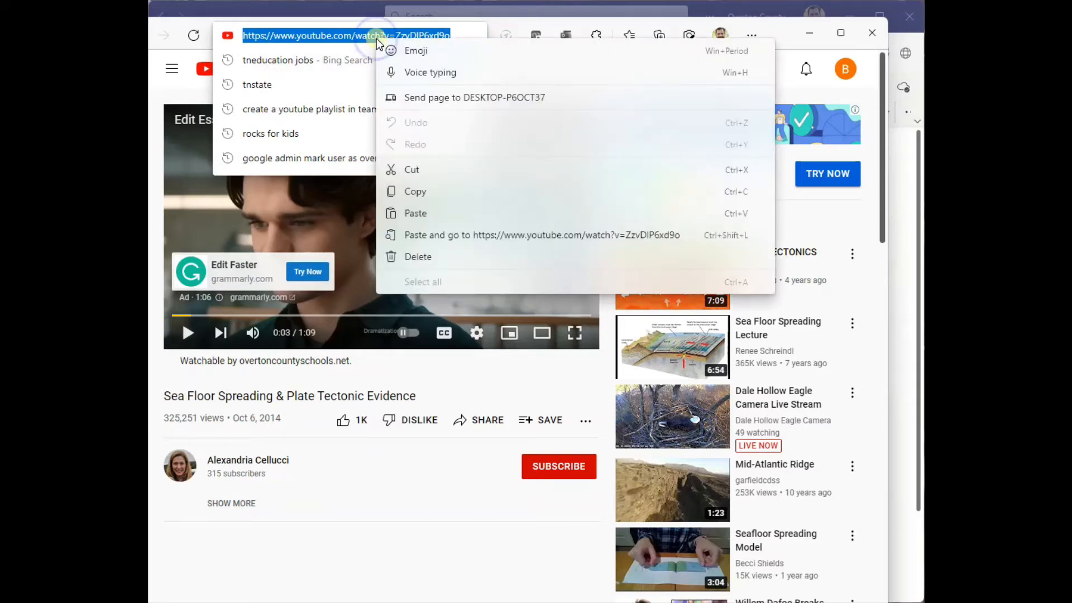
{"action": "left_click", "coordinate": [440, 188]}
{"action": "left_click", "coordinate": [810, 35]}
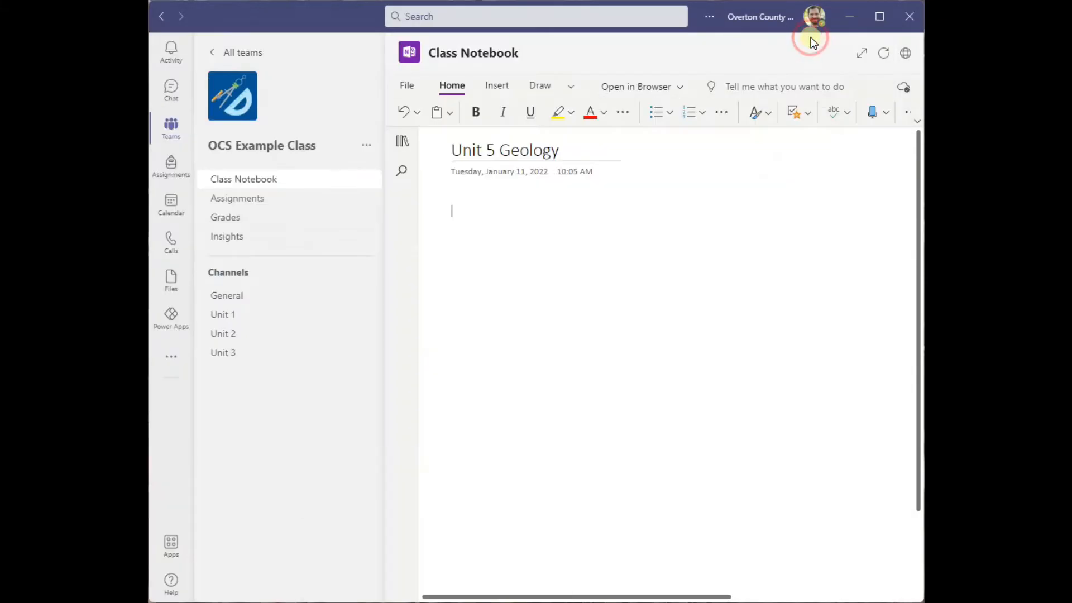
{"action": "right_click", "coordinate": [524, 223]}
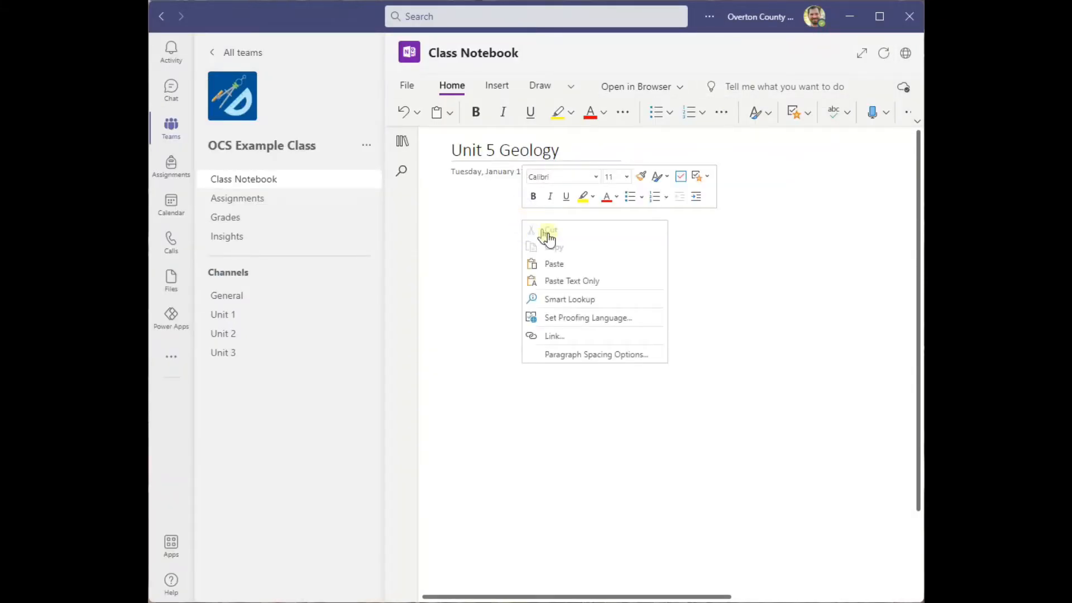
{"action": "left_click", "coordinate": [591, 269]}
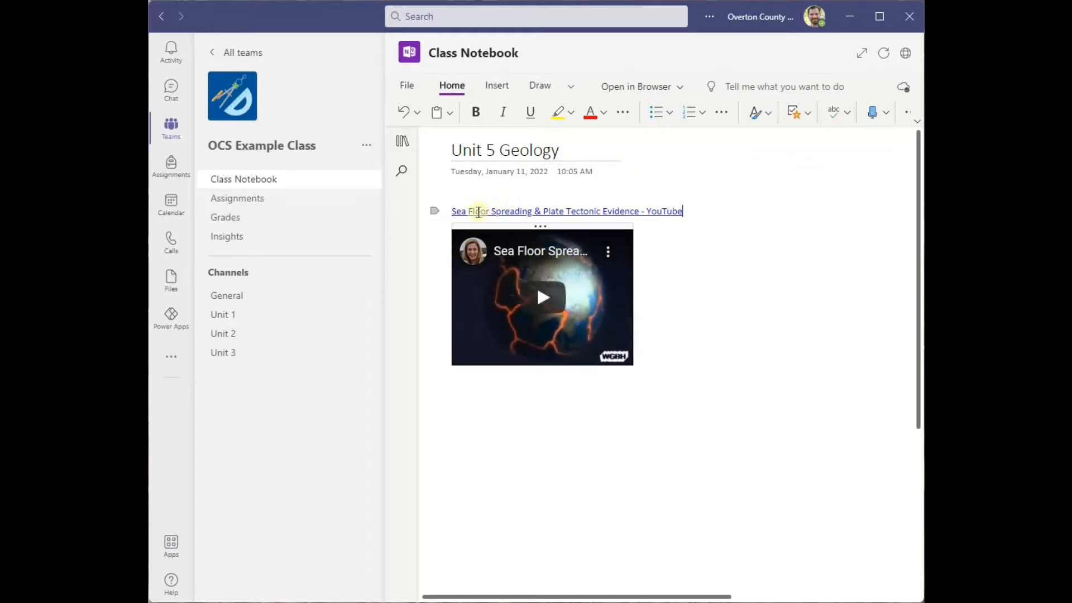
Test the embedded Sea Floor Spreading video on the notebook page by playing it and pausing it
{"action": "left_click", "coordinate": [686, 212]}
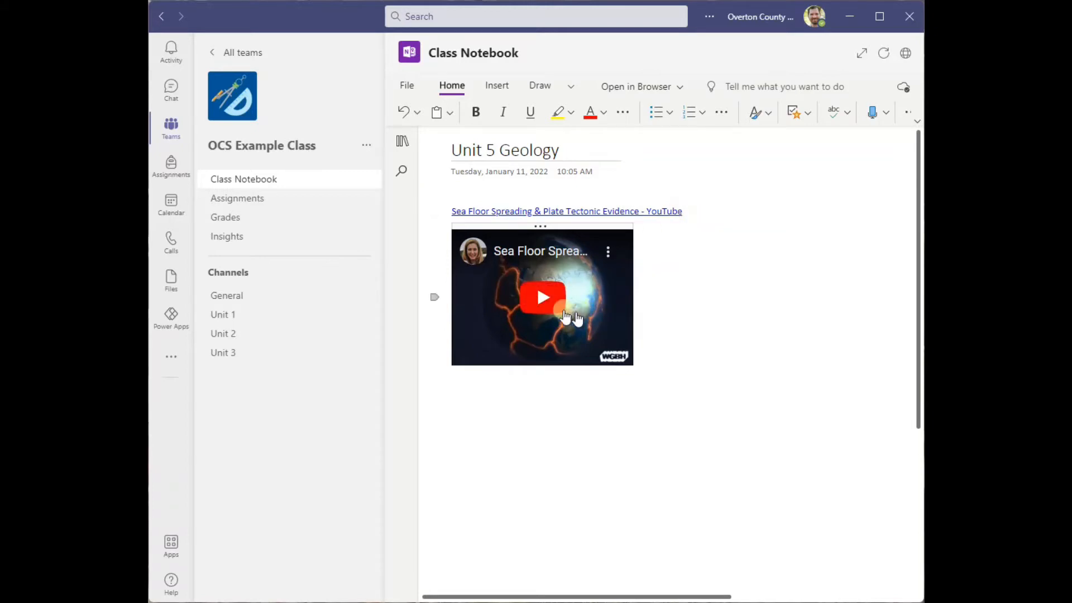
{"action": "left_click", "coordinate": [538, 302]}
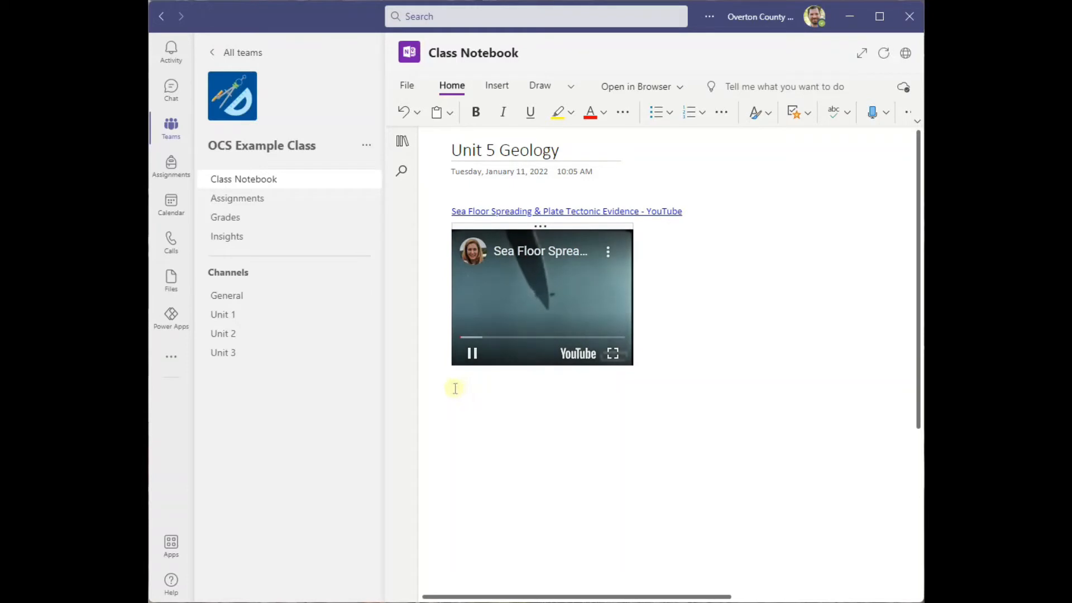
{"action": "left_click", "coordinate": [464, 357]}
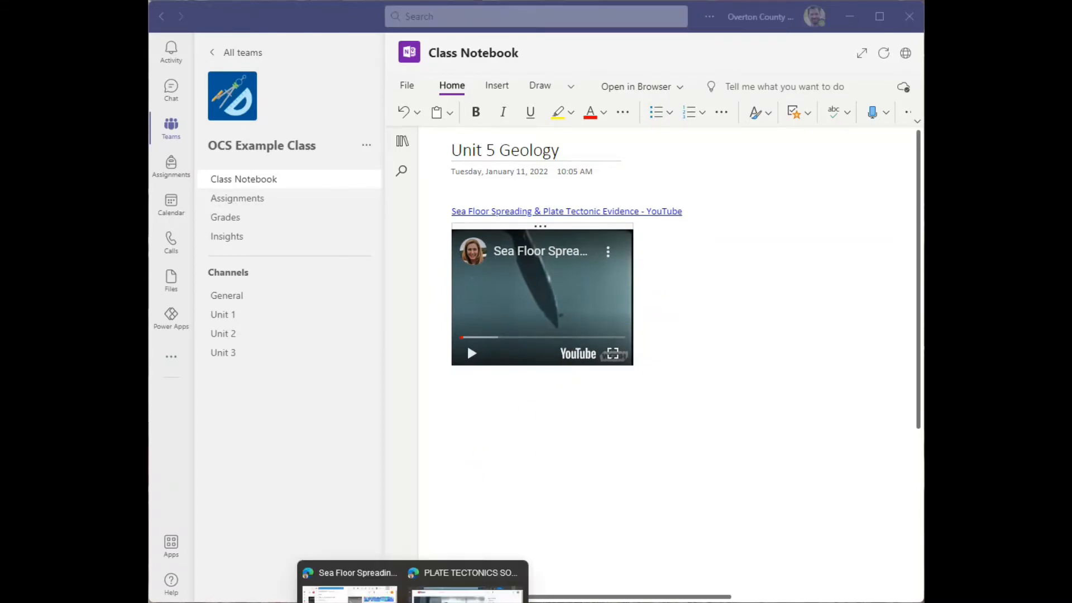
Switch to Edge to view the Sea Floor Spreading video's YouTube page and return to the notebook in Teams
{"action": "left_click", "coordinate": [348, 588]}
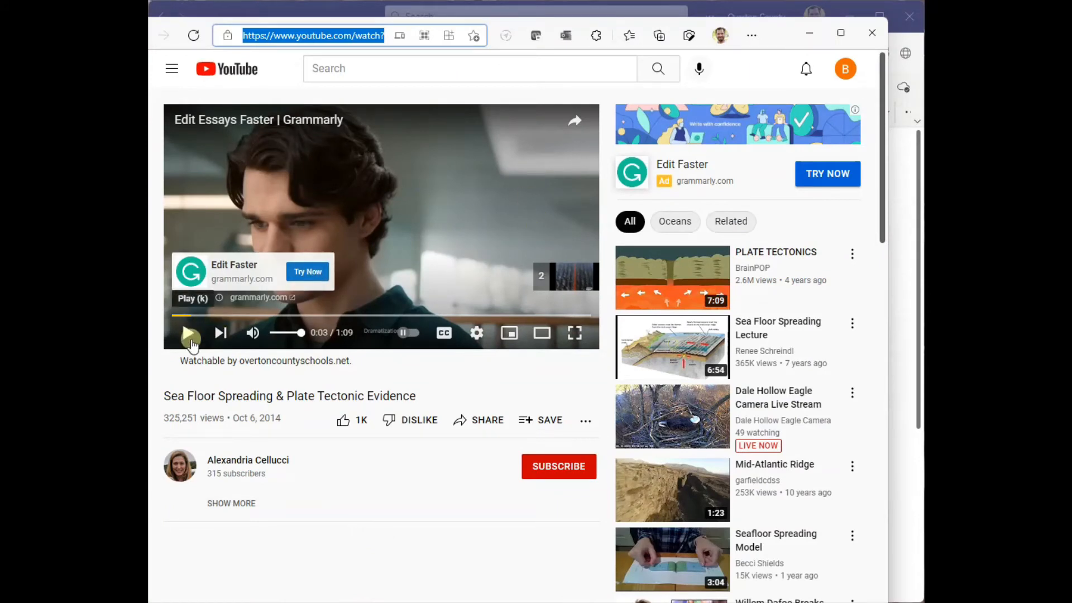
{"action": "mouse_move", "coordinate": [151, 312]}
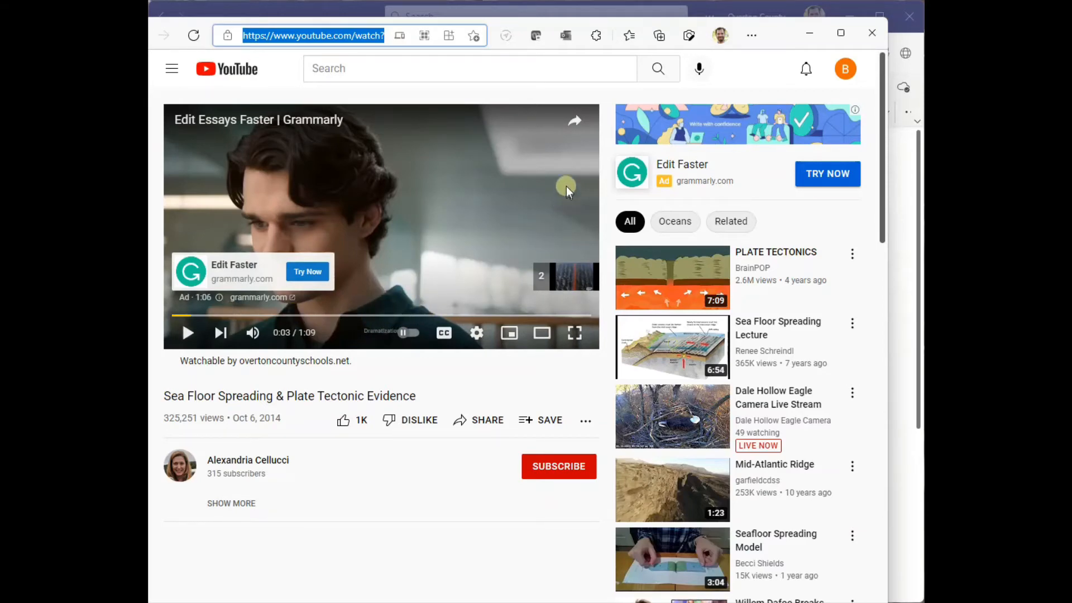
{"action": "left_click", "coordinate": [812, 36]}
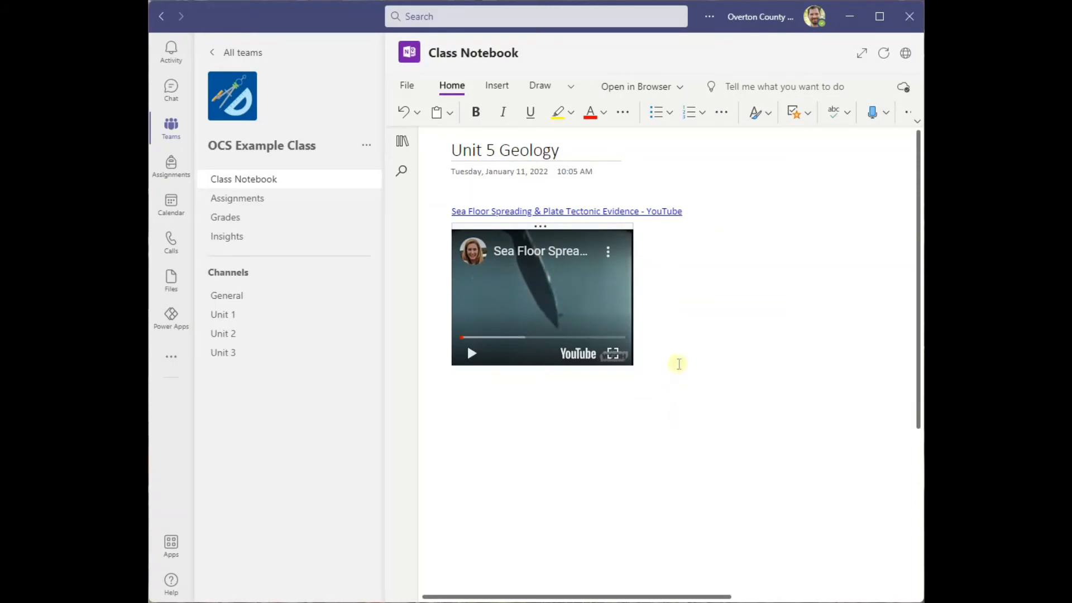
Copy the Rocks for Kids video's URL from Edge and paste it below the Sea Floor Spreading video on the Teams notebook page
{"action": "left_click", "coordinate": [678, 364]}
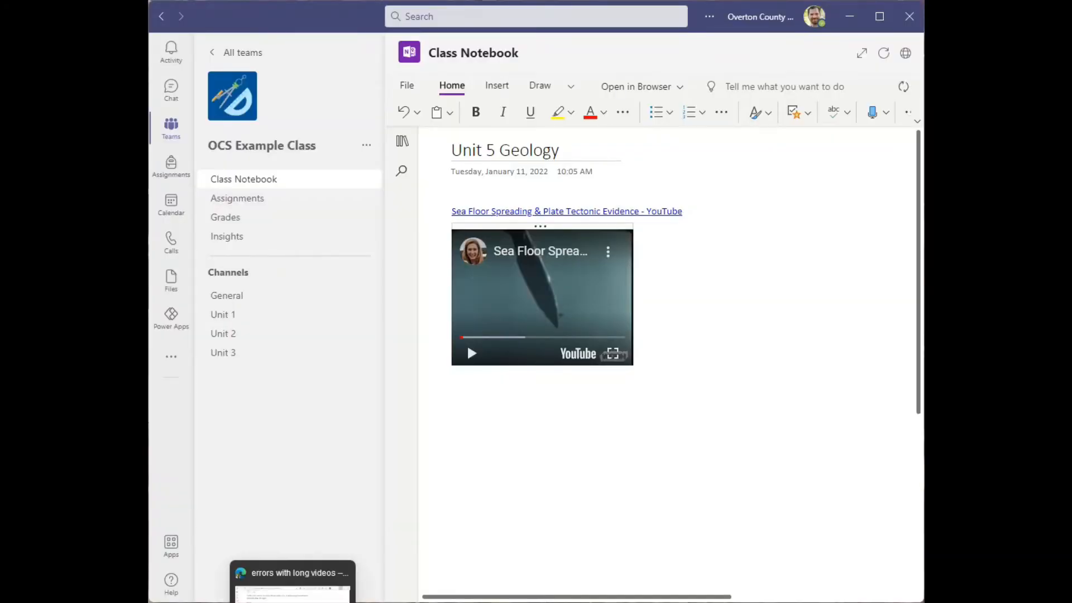
{"action": "left_click", "coordinate": [363, 583]}
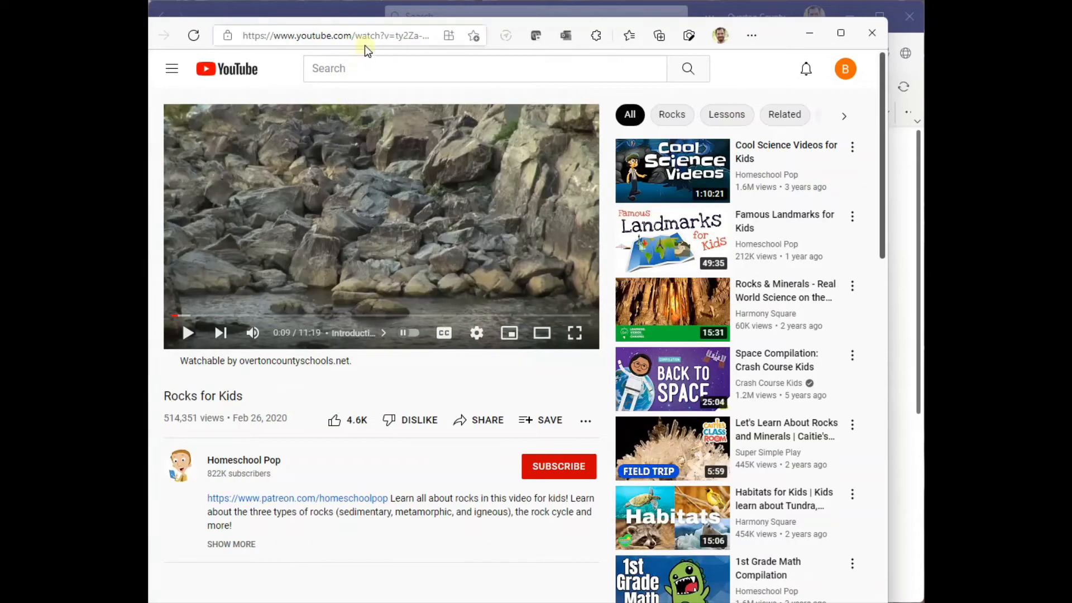
{"action": "left_click", "coordinate": [366, 43]}
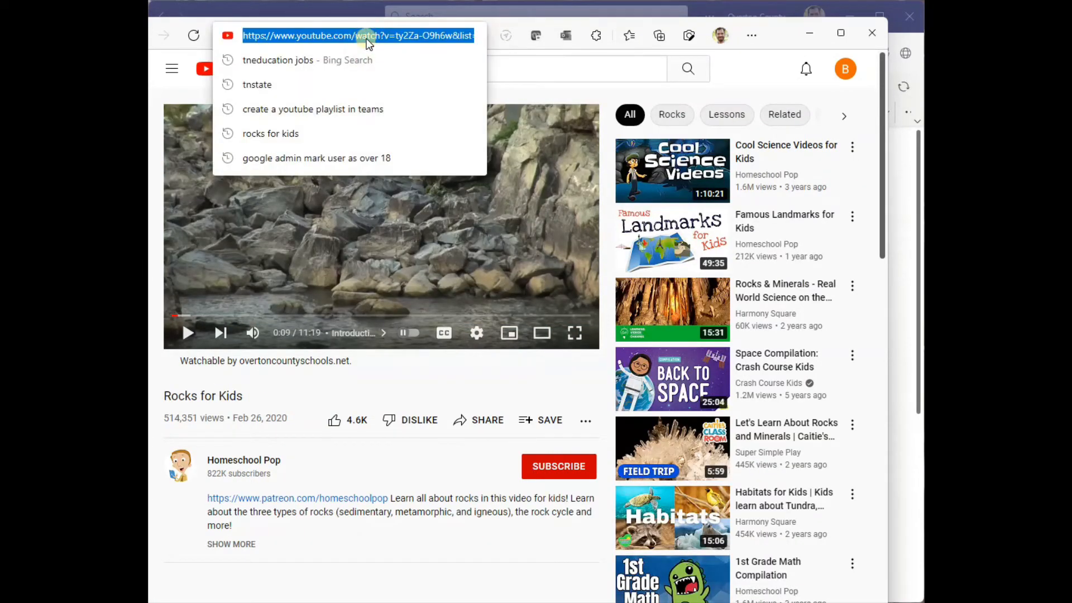
{"action": "left_click", "coordinate": [751, 10]}
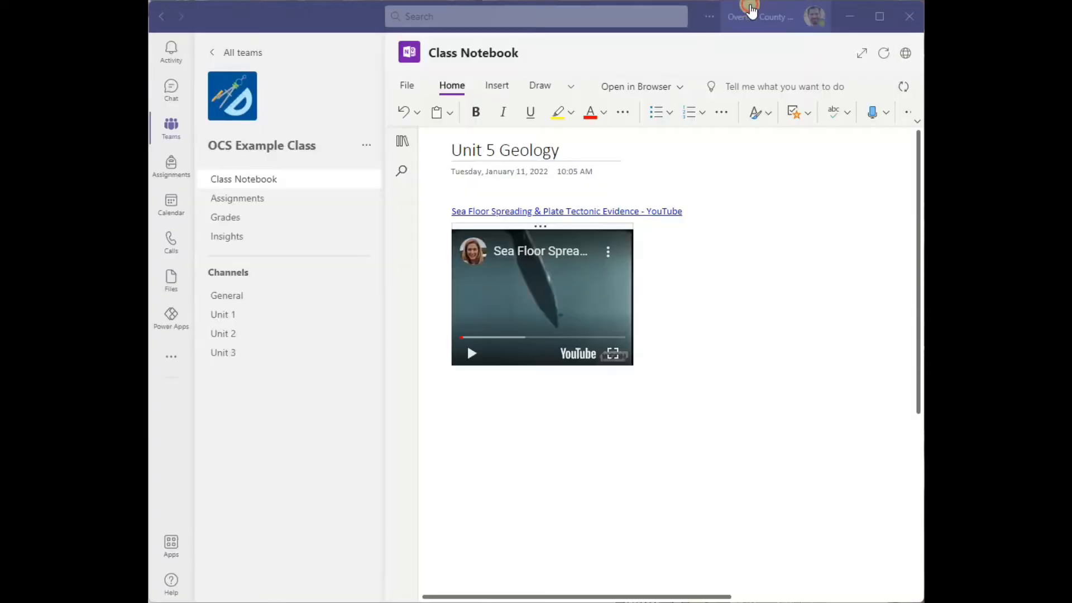
{"action": "left_click", "coordinate": [566, 399]}
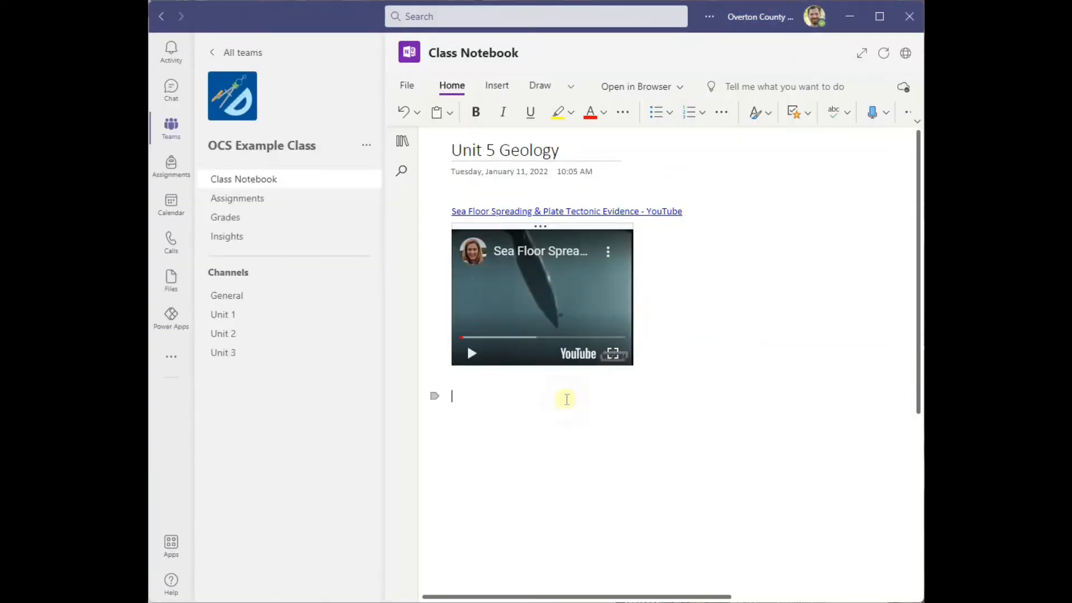
{"action": "key", "text": "ctrl+v"}
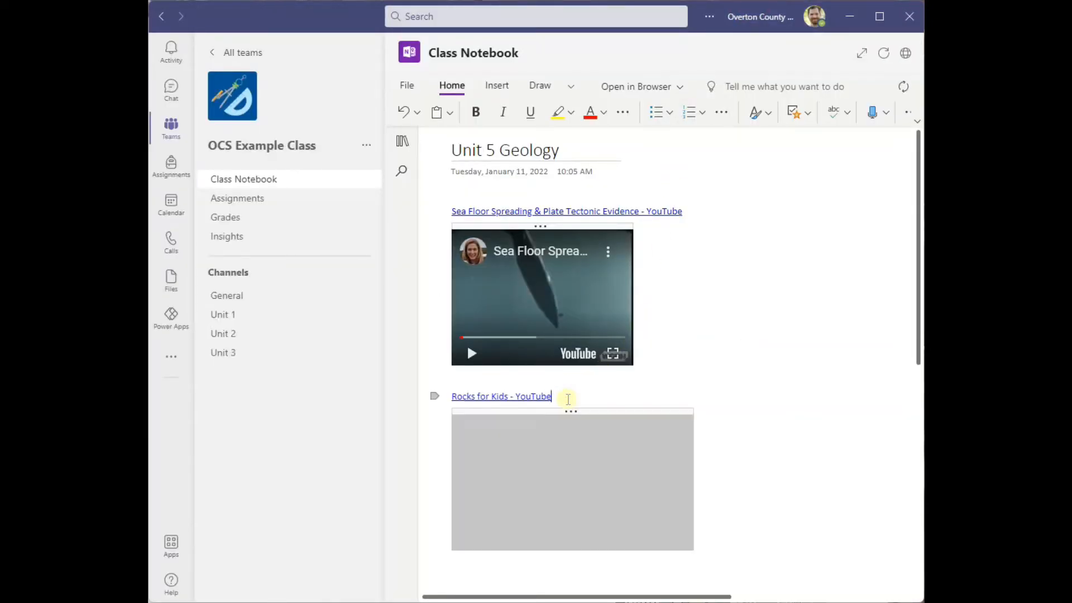
{"action": "scroll", "coordinate": [612, 382], "scroll_direction": "down", "scroll_amount": 3}
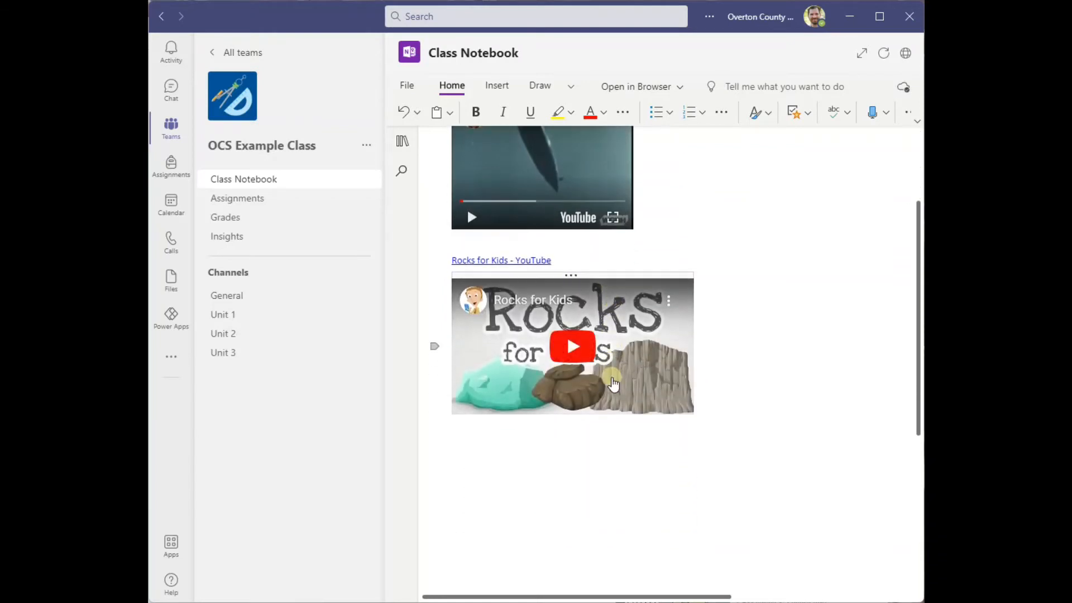
{"action": "scroll", "coordinate": [612, 382], "scroll_direction": "up", "scroll_amount": 3}
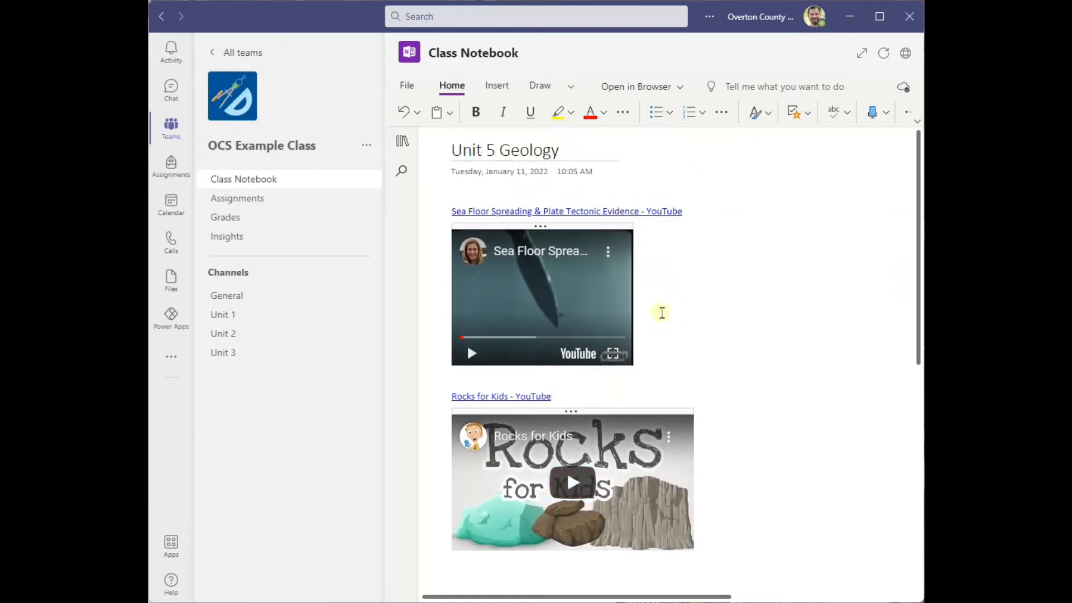
Place the cursor below the Rocks for Kids video, switch to Edge and copy the share link of the PLATE TECTONICS SONG video
{"action": "scroll", "coordinate": [660, 315], "scroll_direction": "down", "scroll_amount": 4}
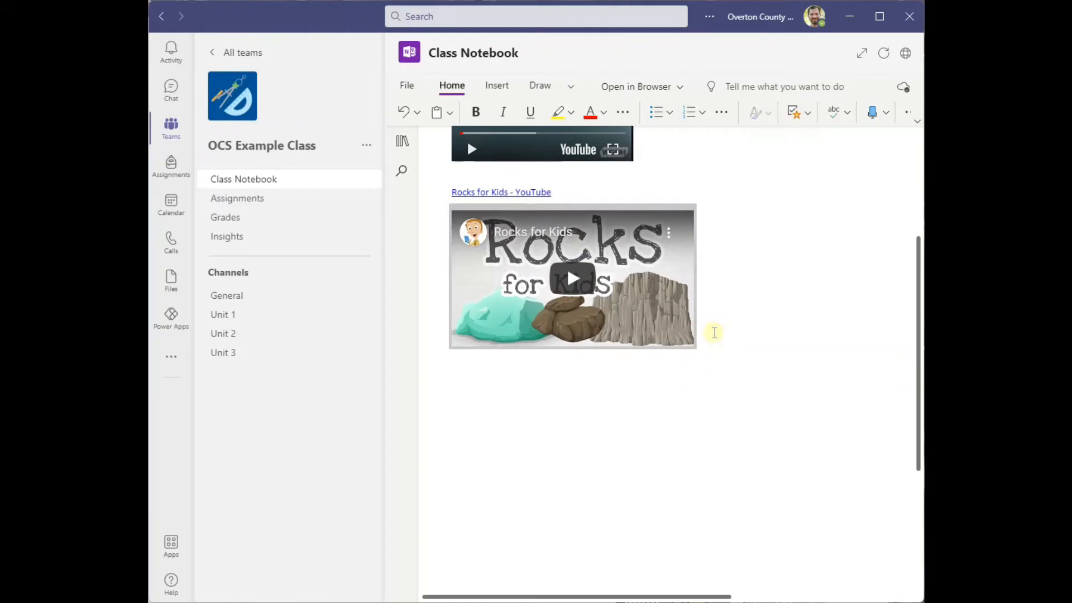
{"action": "left_click", "coordinate": [713, 333]}
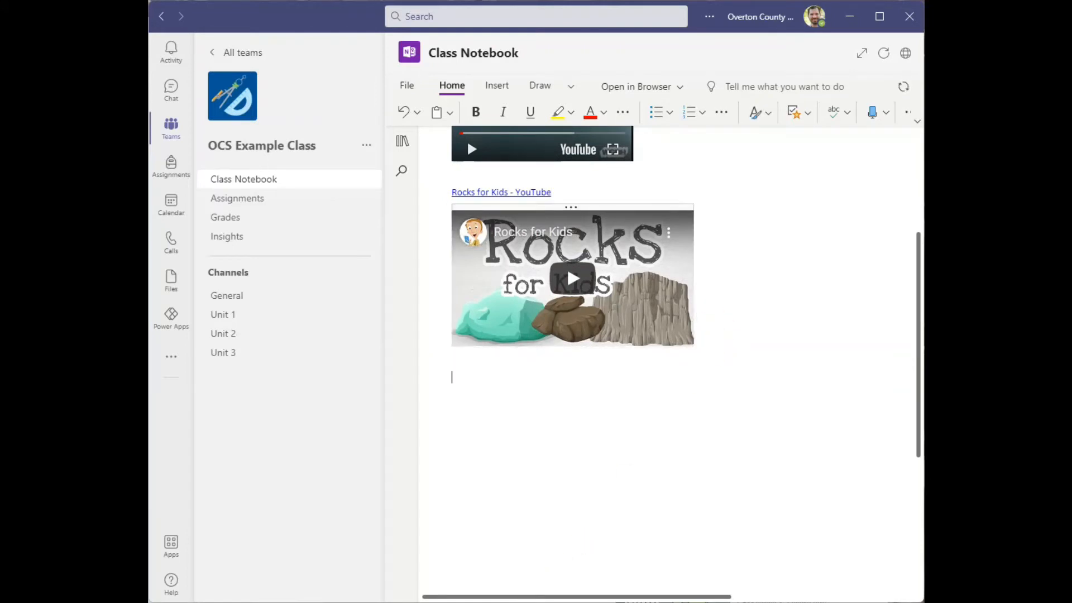
{"action": "mouse_move", "coordinate": [383, 602]}
{"action": "left_click", "coordinate": [349, 583]}
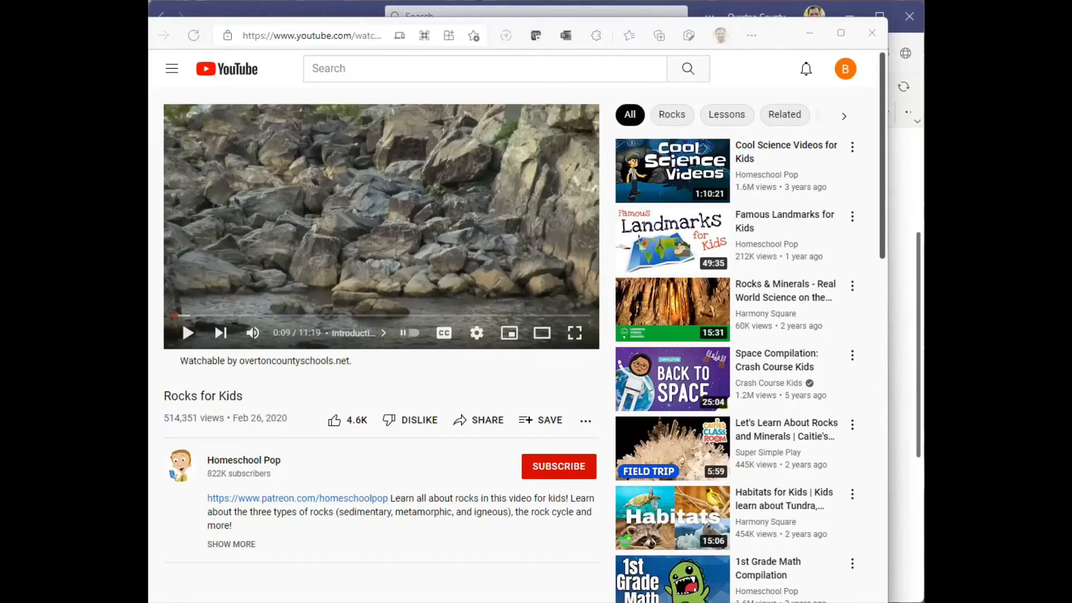
{"action": "left_click", "coordinate": [349, 584]}
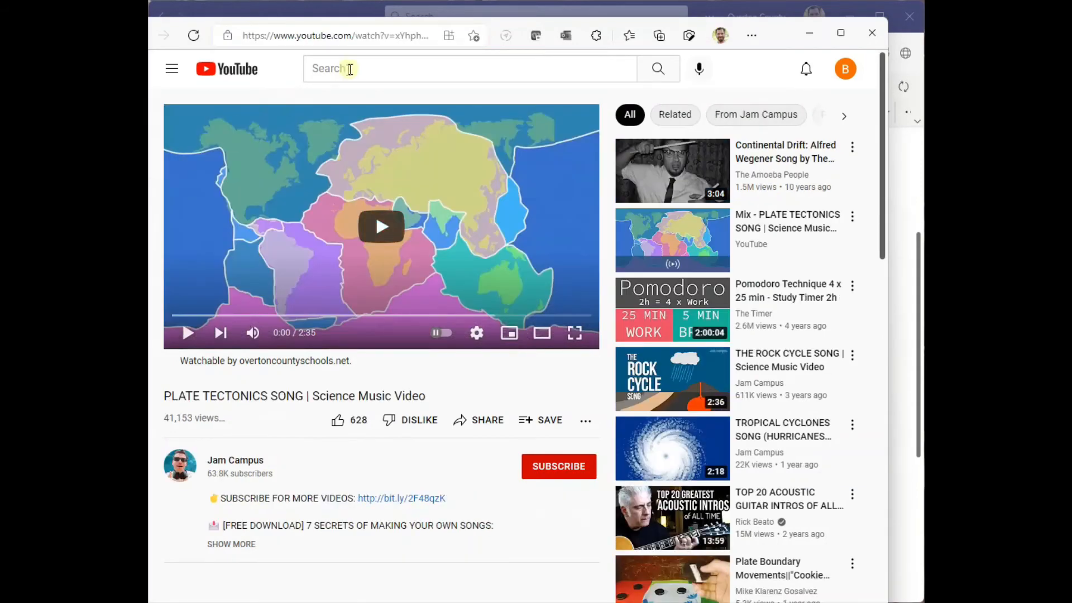
{"action": "left_click", "coordinate": [370, 37]}
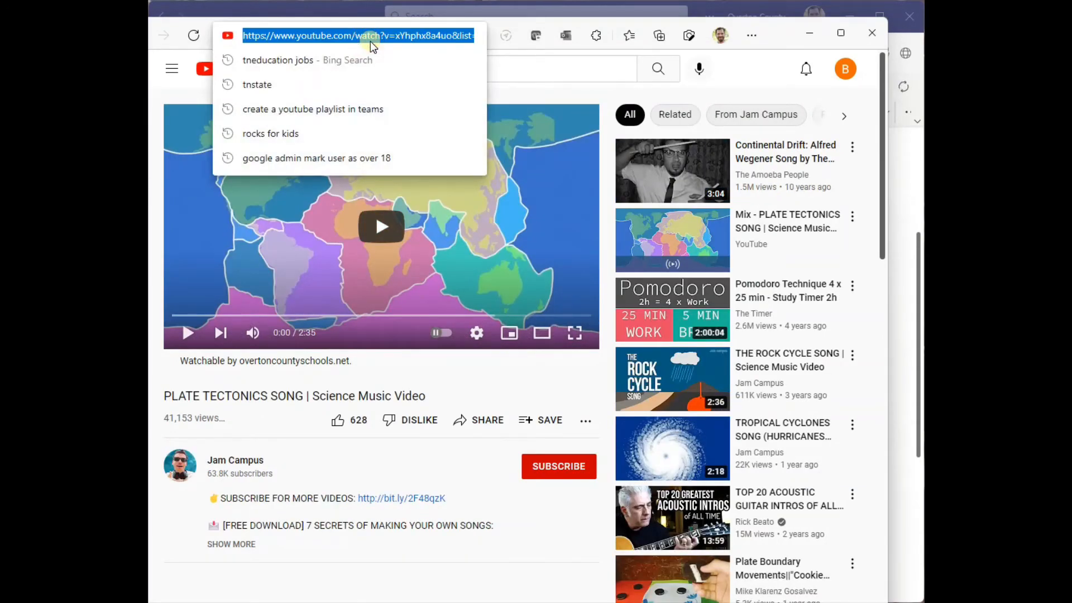
{"action": "left_click", "coordinate": [484, 369]}
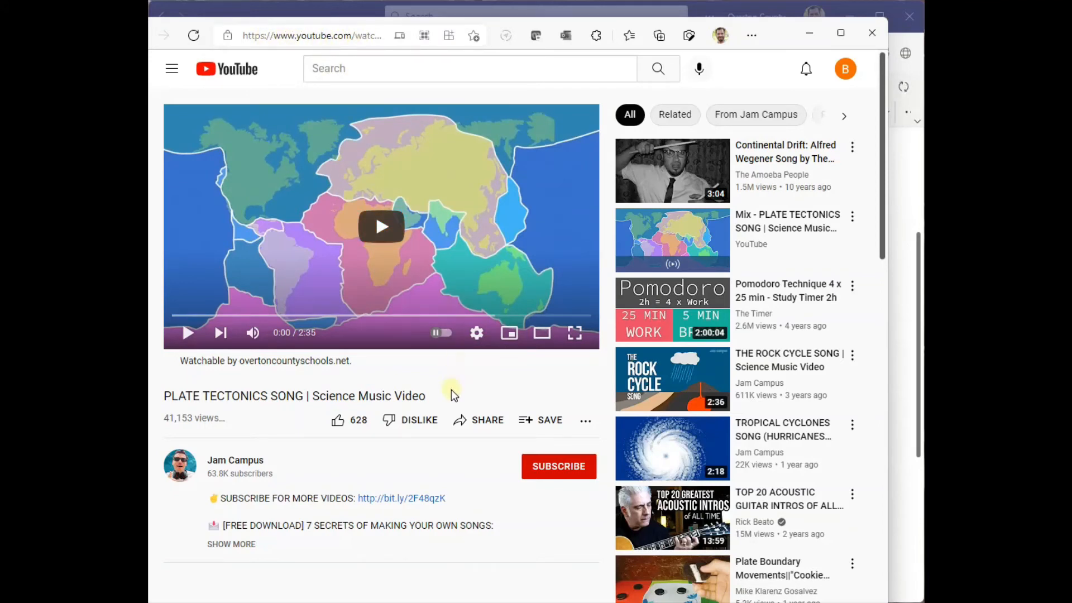
{"action": "left_click", "coordinate": [483, 425]}
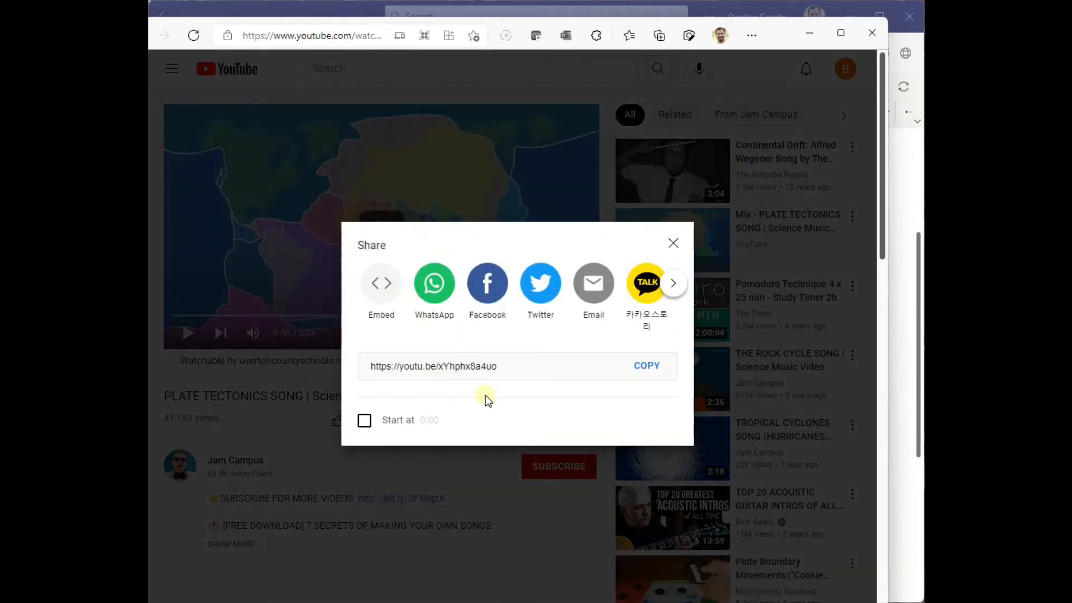
{"action": "left_click", "coordinate": [645, 370]}
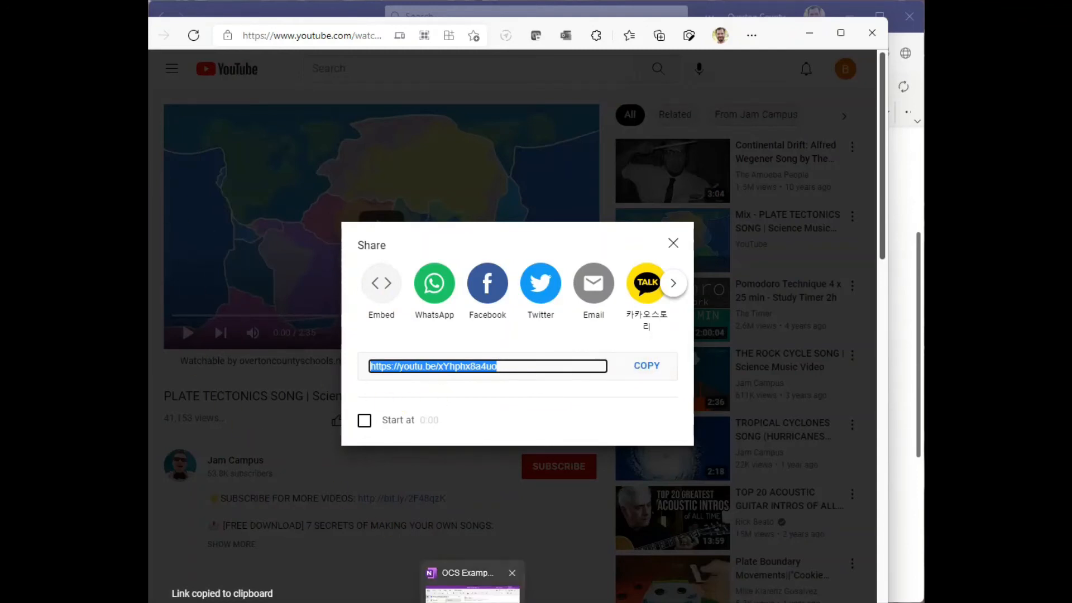
Switch back to Teams and embed the PLATE TECTONICS SONG video below Rocks for Kids by pasting its share link
{"action": "left_click", "coordinate": [472, 593]}
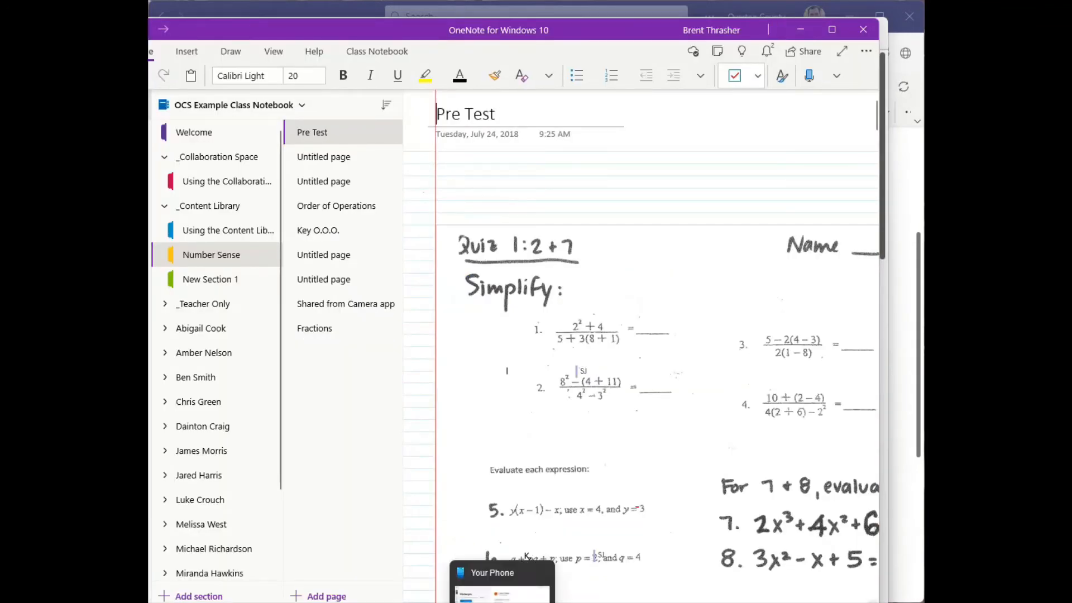
{"action": "left_click", "coordinate": [503, 583]}
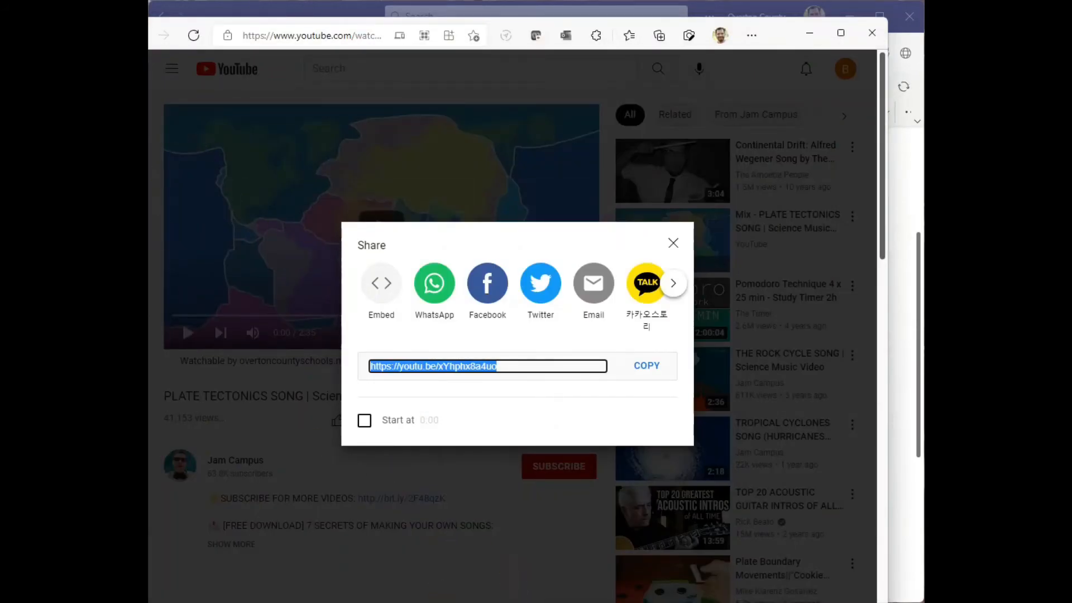
{"action": "left_click", "coordinate": [474, 602]}
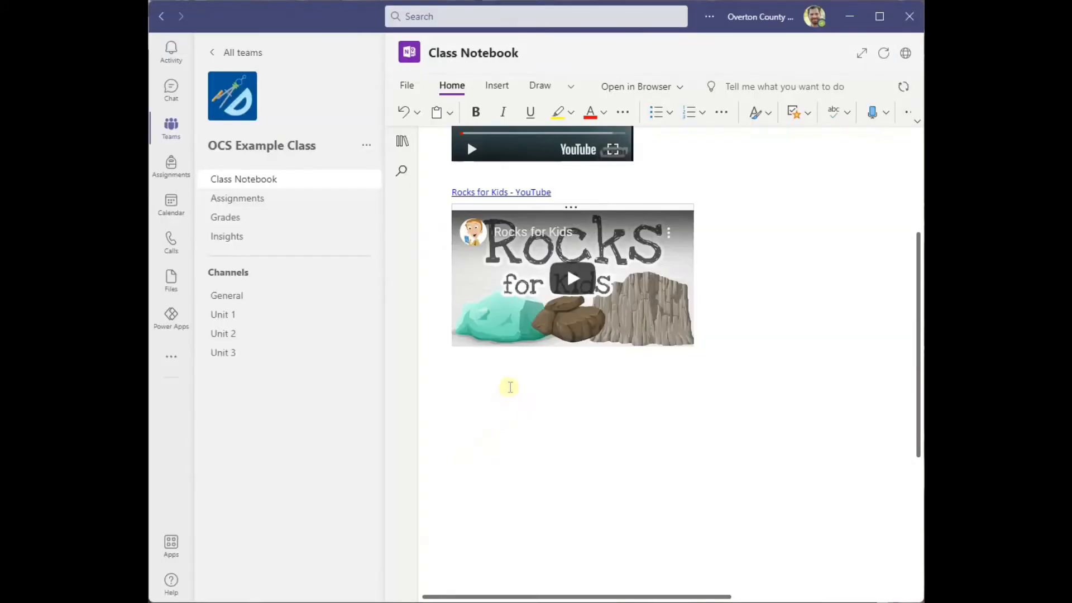
{"action": "key", "text": "ctrl+v"}
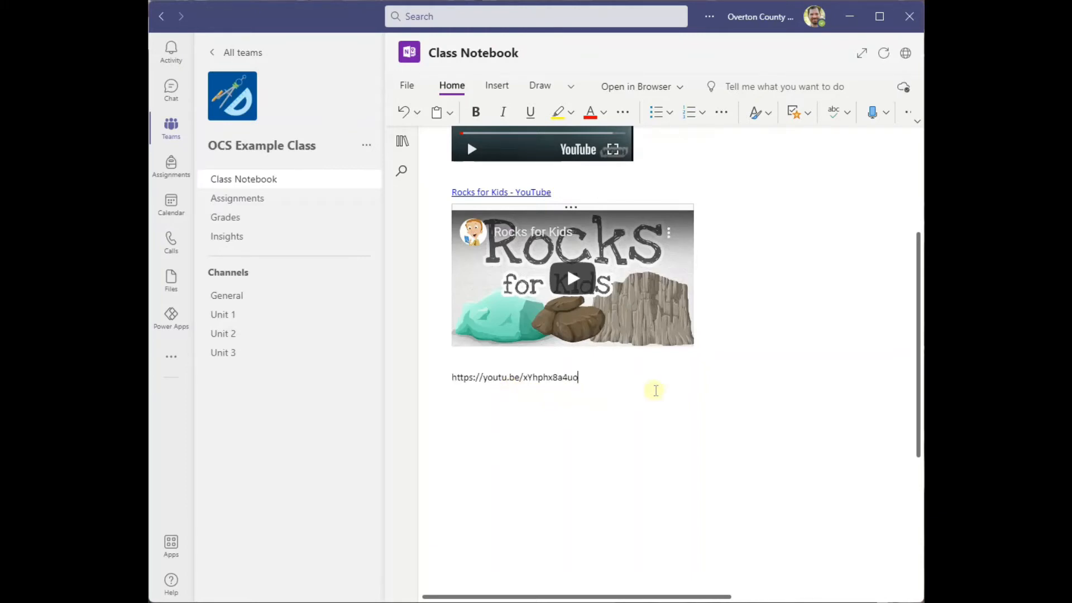
{"action": "key", "text": "Return"}
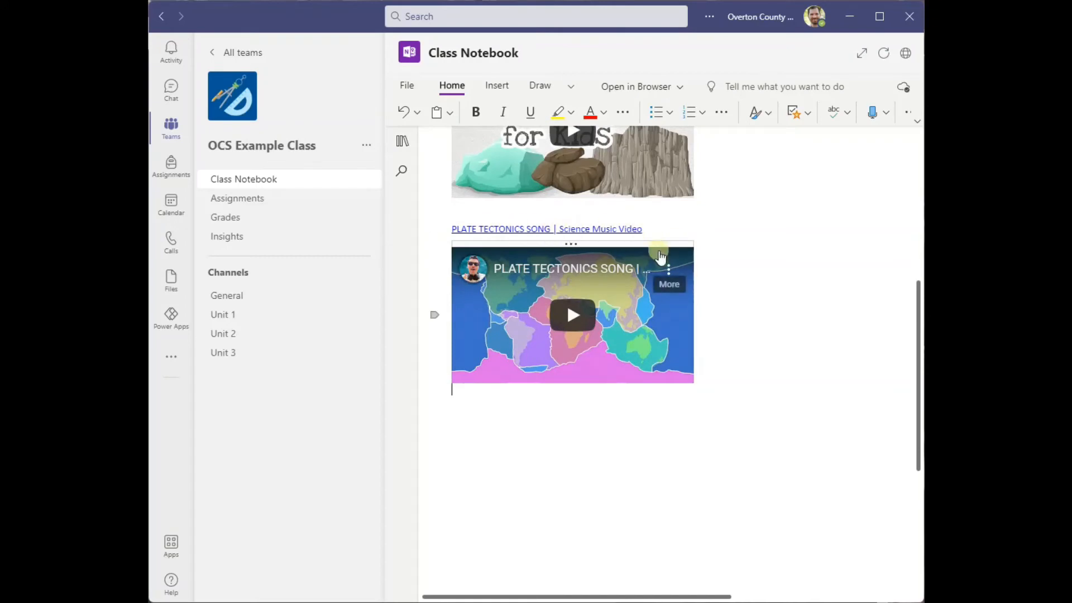
{"action": "scroll", "coordinate": [658, 246], "scroll_direction": "up", "scroll_amount": 1}
{"action": "left_click", "coordinate": [649, 274]}
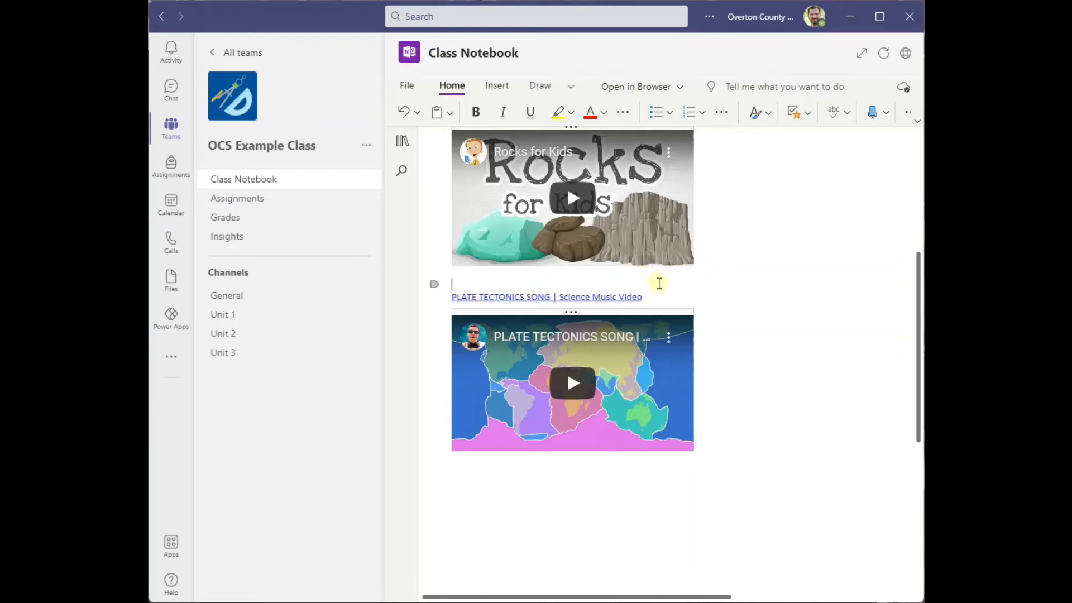
Check the options for opening the notebook in the browser or desktop app and look over the embedded videos
{"action": "scroll", "coordinate": [748, 294], "scroll_direction": "up", "scroll_amount": 5}
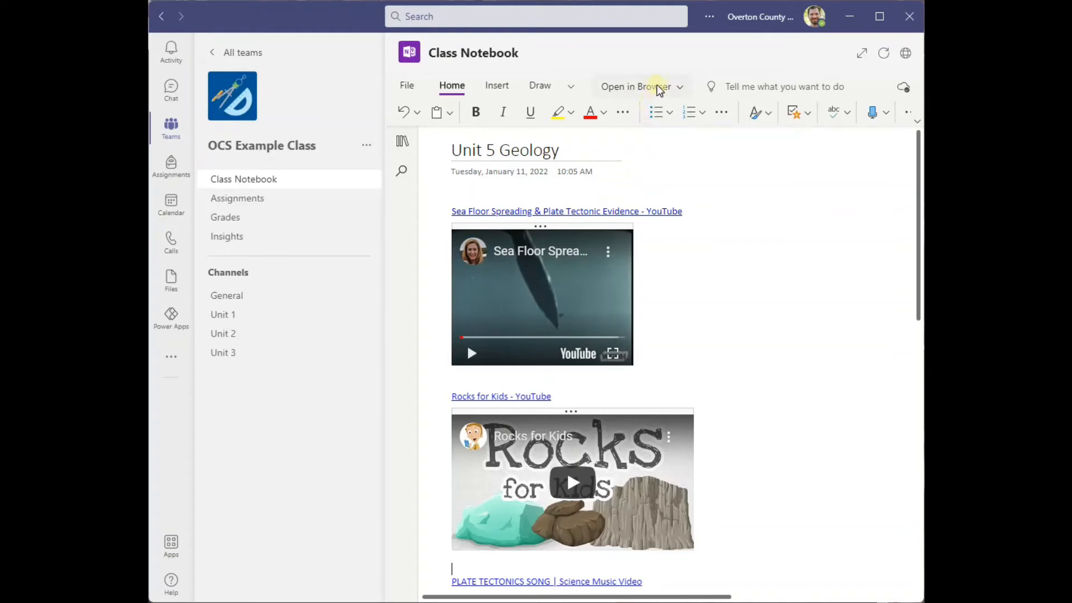
{"action": "left_click", "coordinate": [678, 87]}
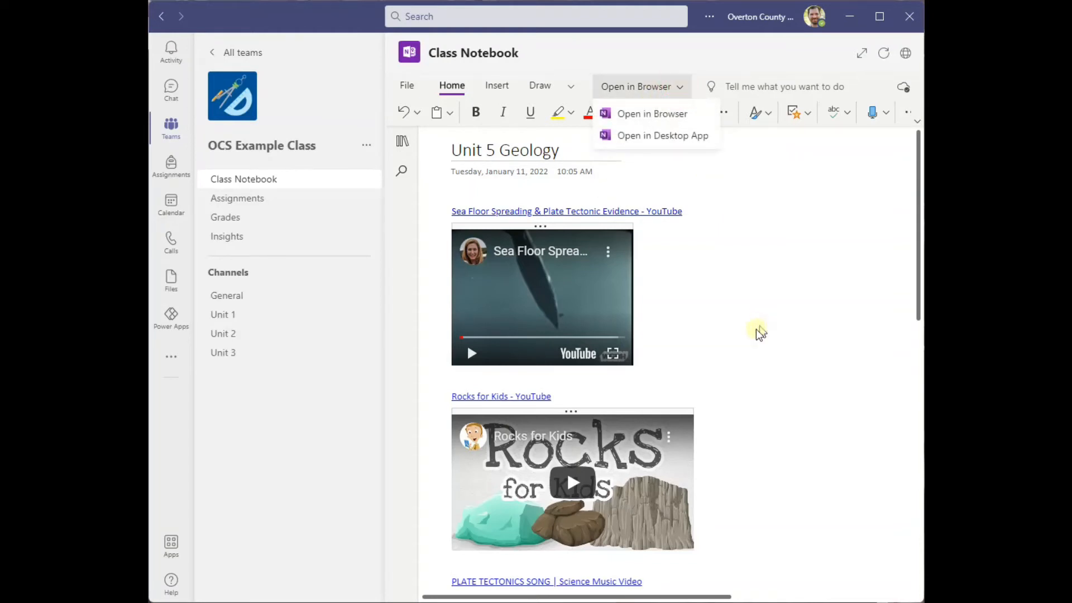
{"action": "left_click", "coordinate": [736, 333]}
{"action": "scroll", "coordinate": [504, 300], "scroll_direction": "down", "scroll_amount": 2}
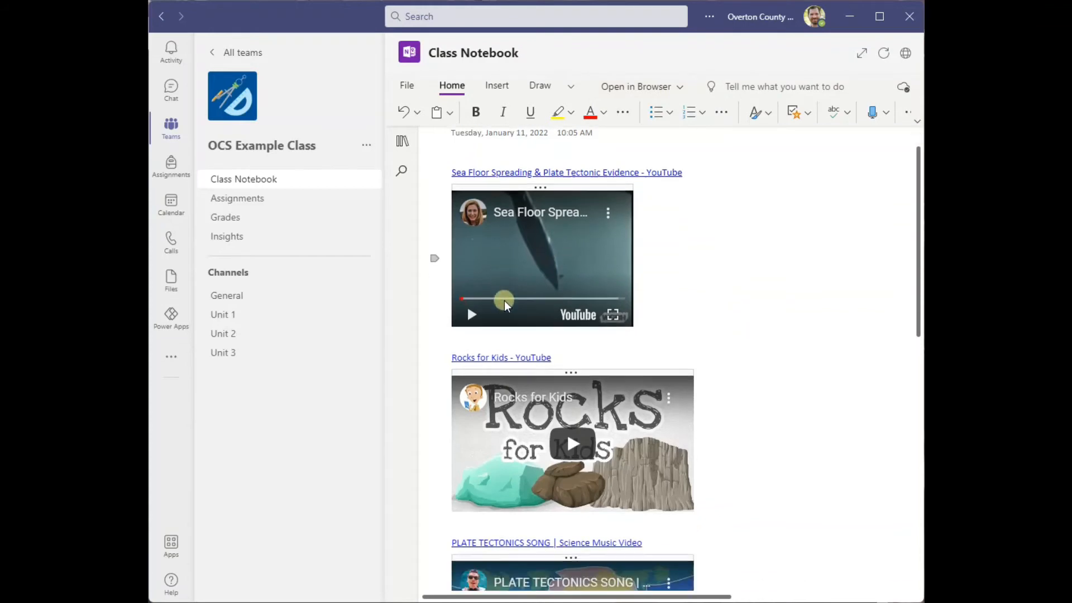
{"action": "scroll", "coordinate": [503, 296], "scroll_direction": "up", "scroll_amount": 2}
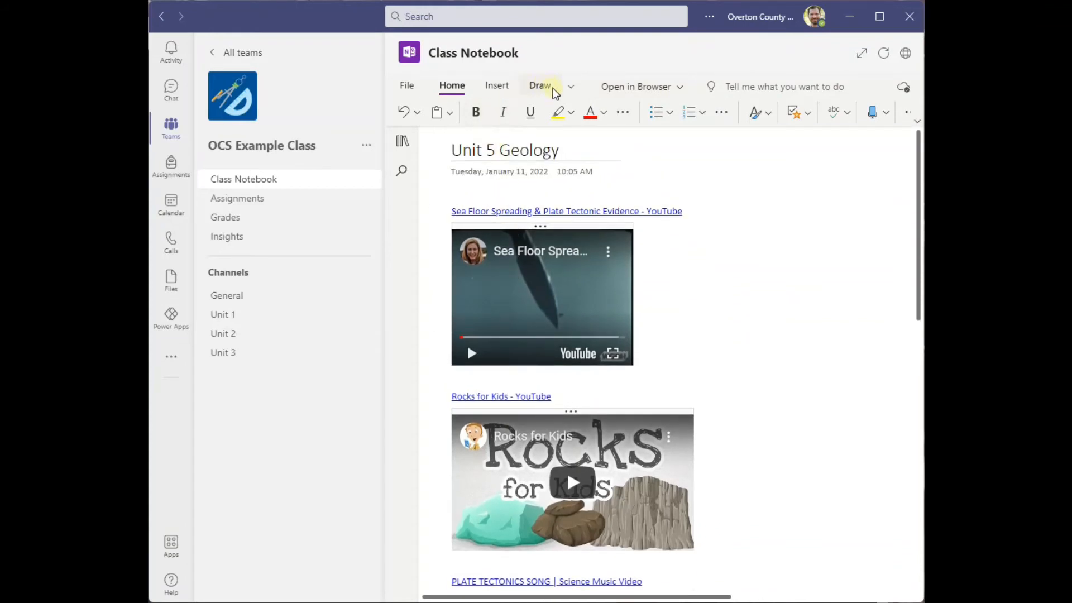
Zoom the notebook page to 150%, look over the enlarged videos and reset the zoom to 100%
{"action": "left_click", "coordinate": [571, 86]}
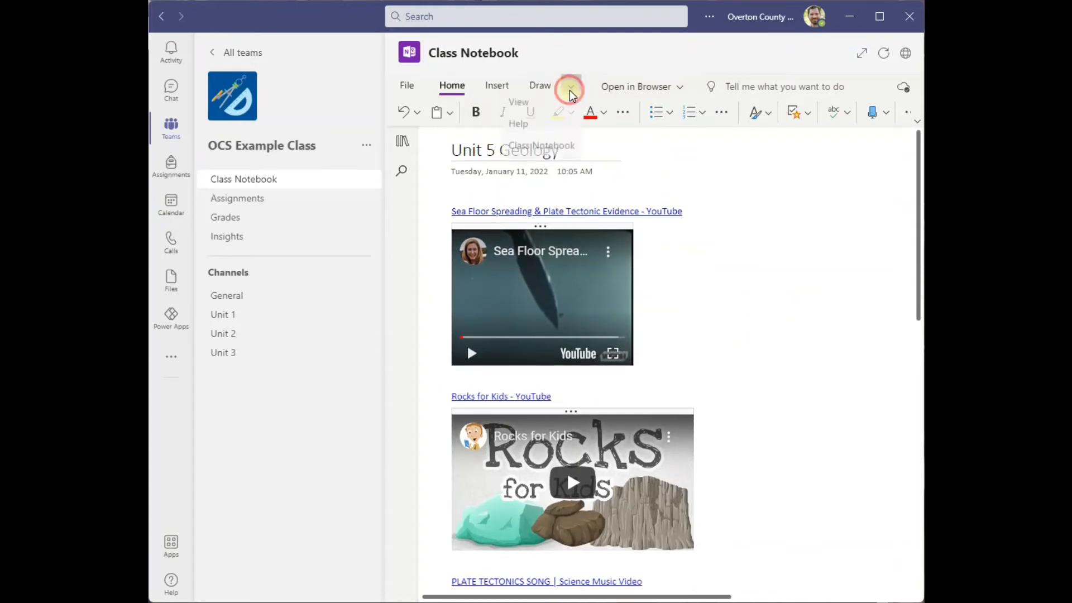
{"action": "left_click", "coordinate": [541, 108]}
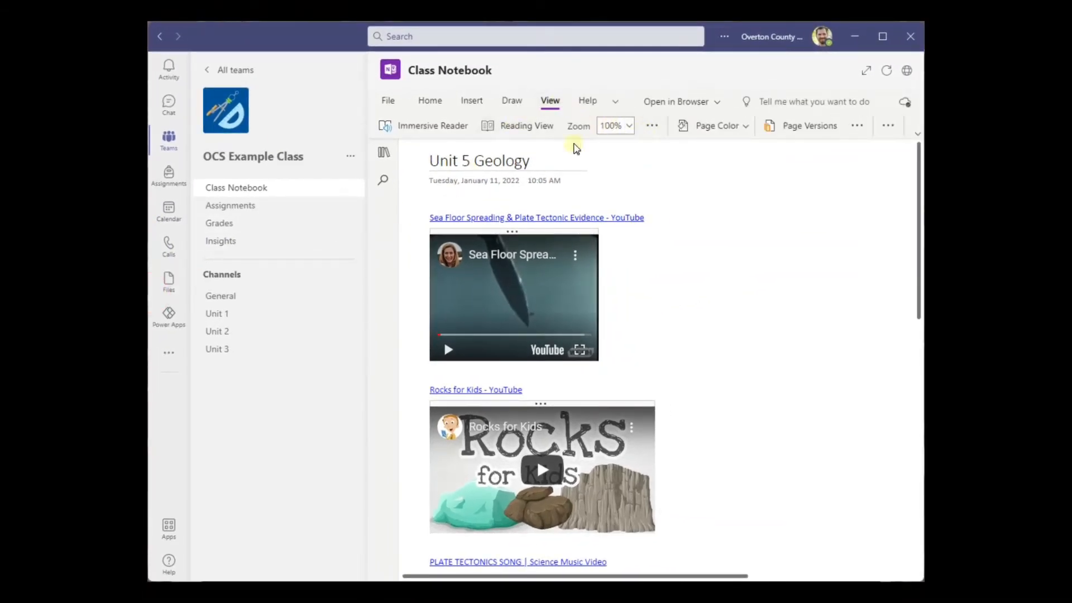
{"action": "left_click", "coordinate": [629, 127]}
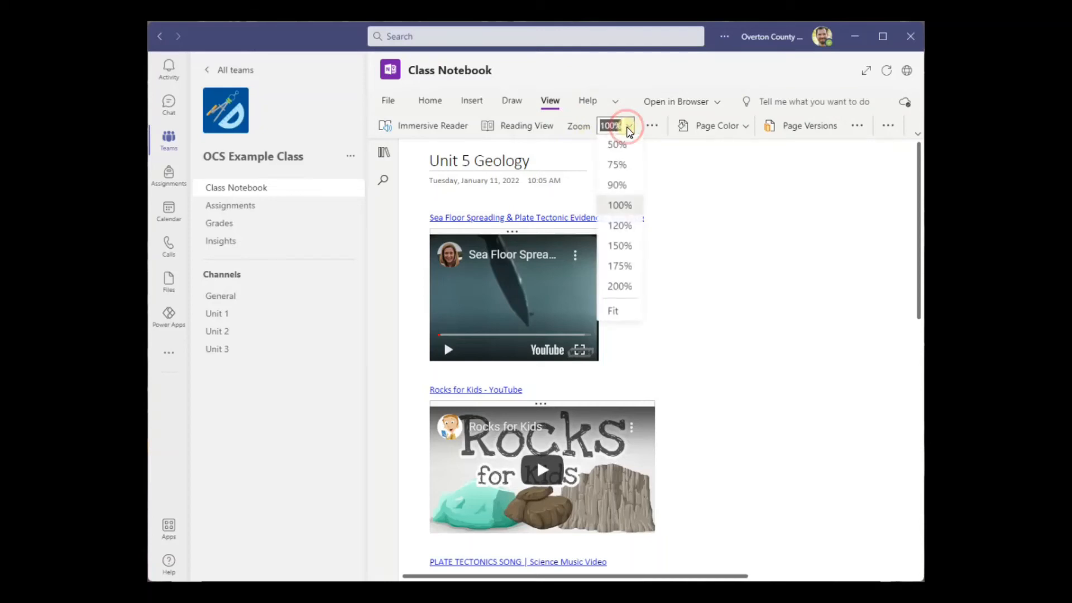
{"action": "left_click", "coordinate": [628, 245]}
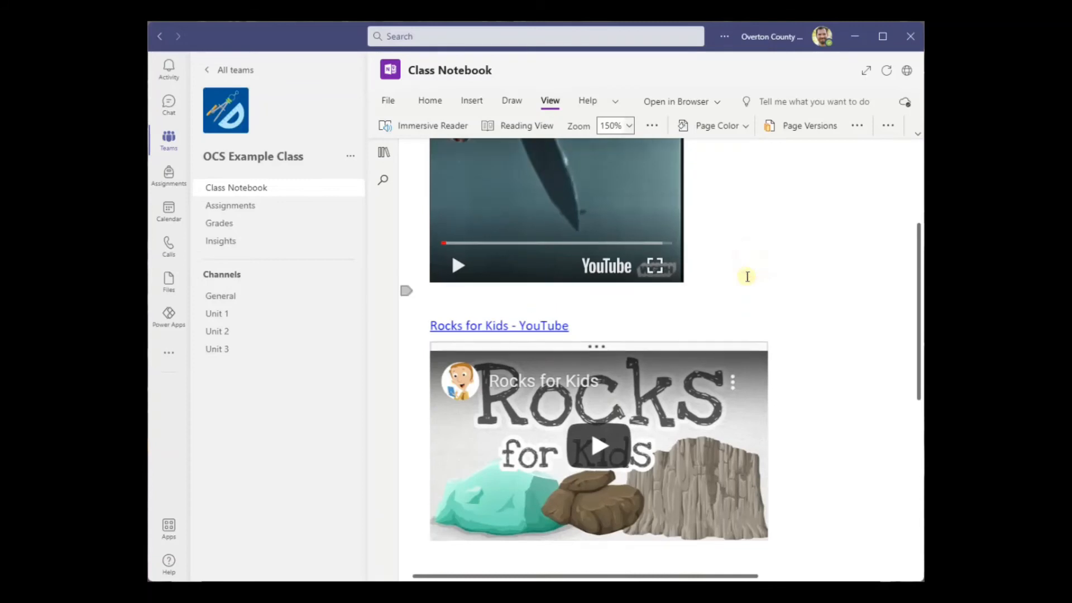
{"action": "scroll", "coordinate": [746, 275], "scroll_direction": "up", "scroll_amount": 4}
{"action": "scroll", "coordinate": [744, 276], "scroll_direction": "down", "scroll_amount": 3}
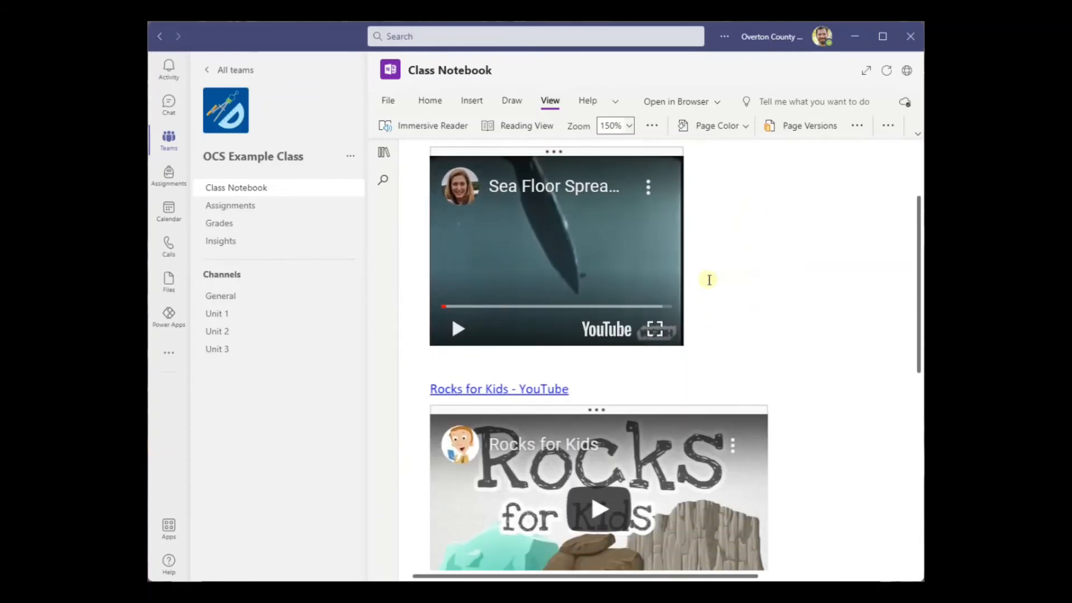
{"action": "left_click", "coordinate": [629, 132]}
{"action": "left_click", "coordinate": [617, 207]}
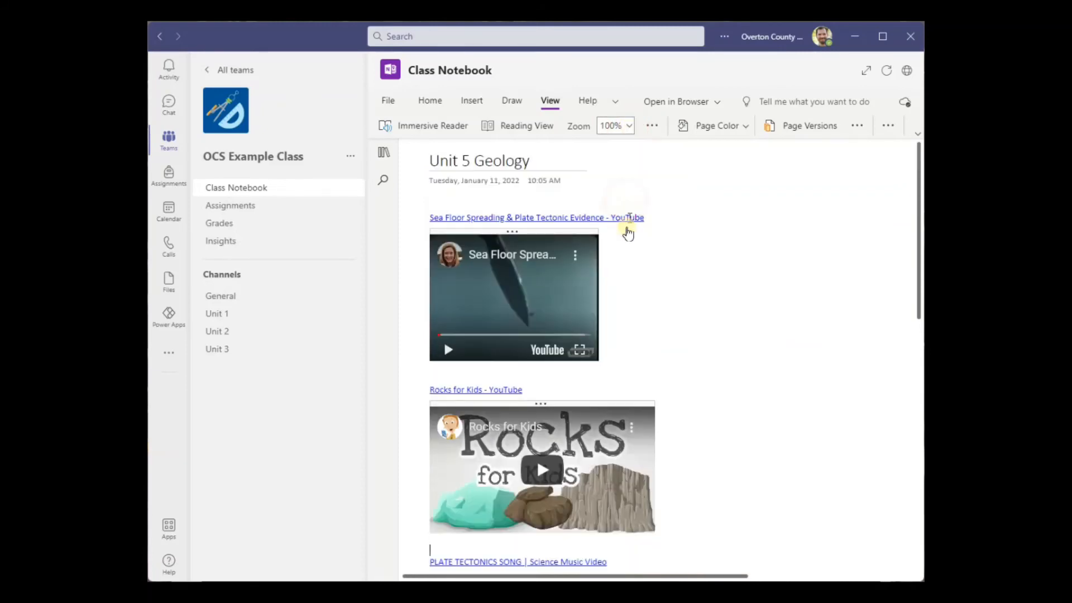
Switch to OneNote for Windows 10 and sync the OCS Example Class Notebook
{"action": "left_click", "coordinate": [544, 233]}
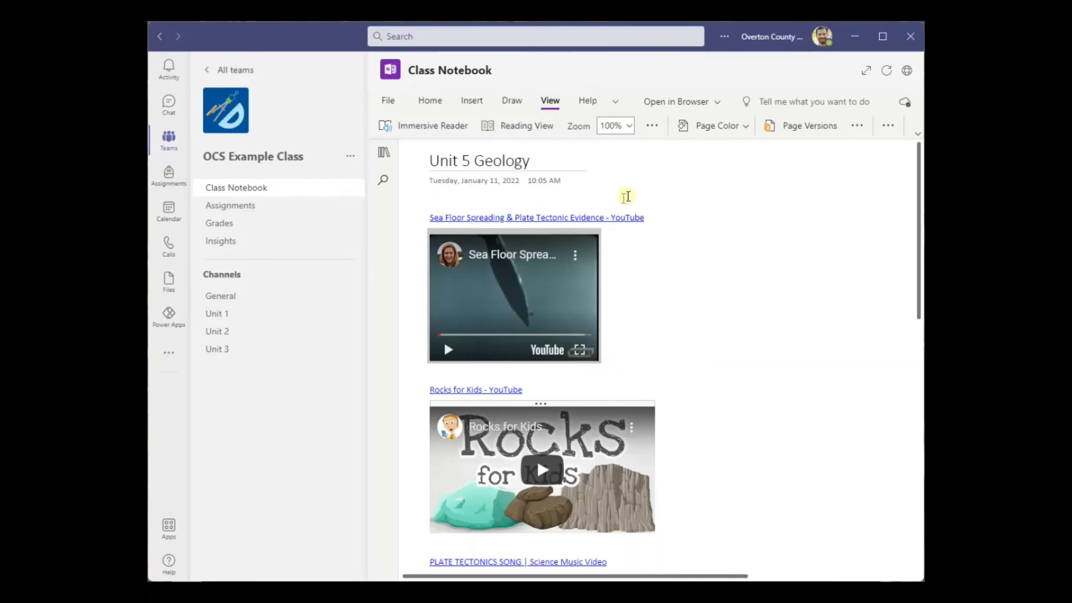
{"action": "left_click", "coordinate": [716, 102]}
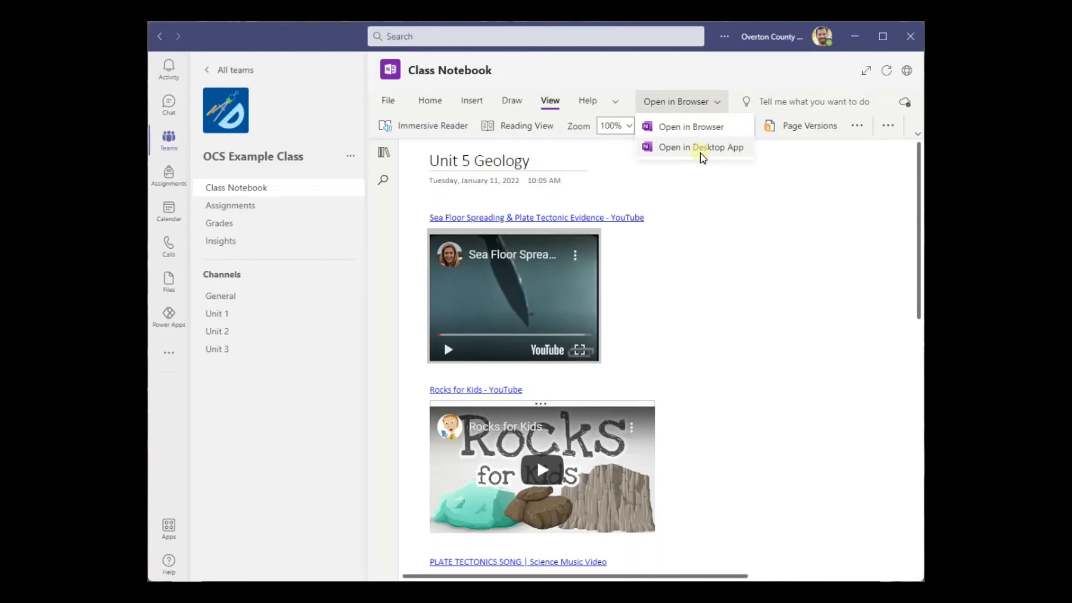
{"action": "key", "text": "alt+Tab"}
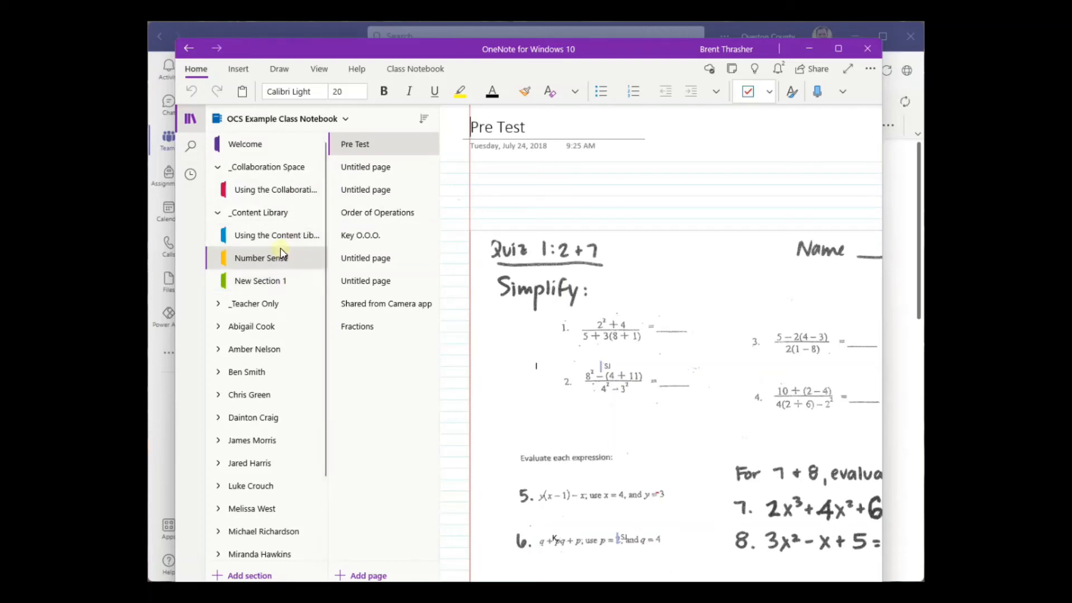
{"action": "right_click", "coordinate": [300, 123]}
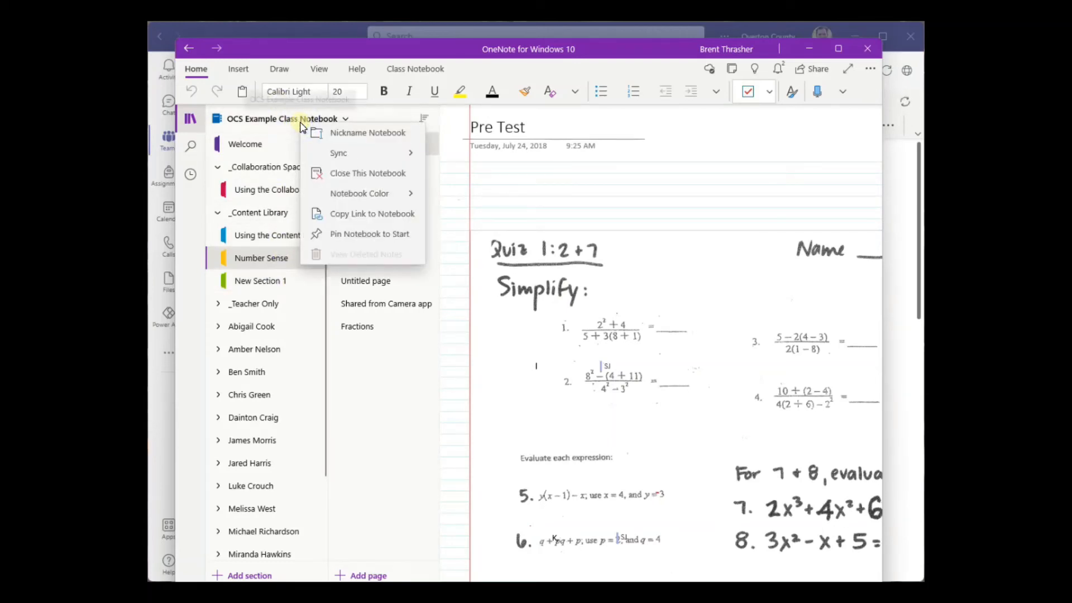
{"action": "left_click", "coordinate": [365, 153]}
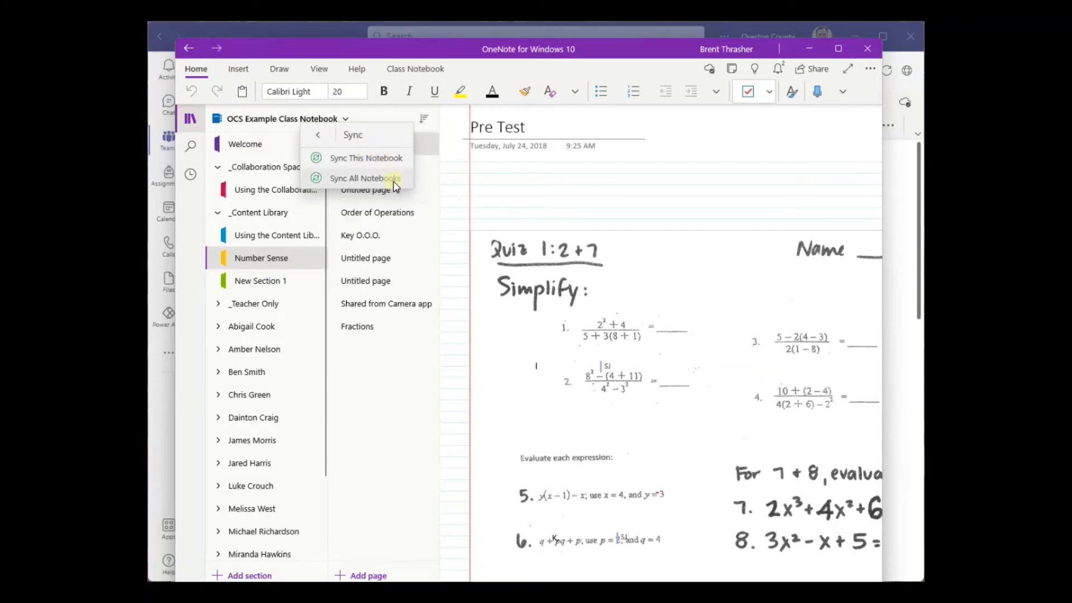
{"action": "left_click", "coordinate": [391, 160]}
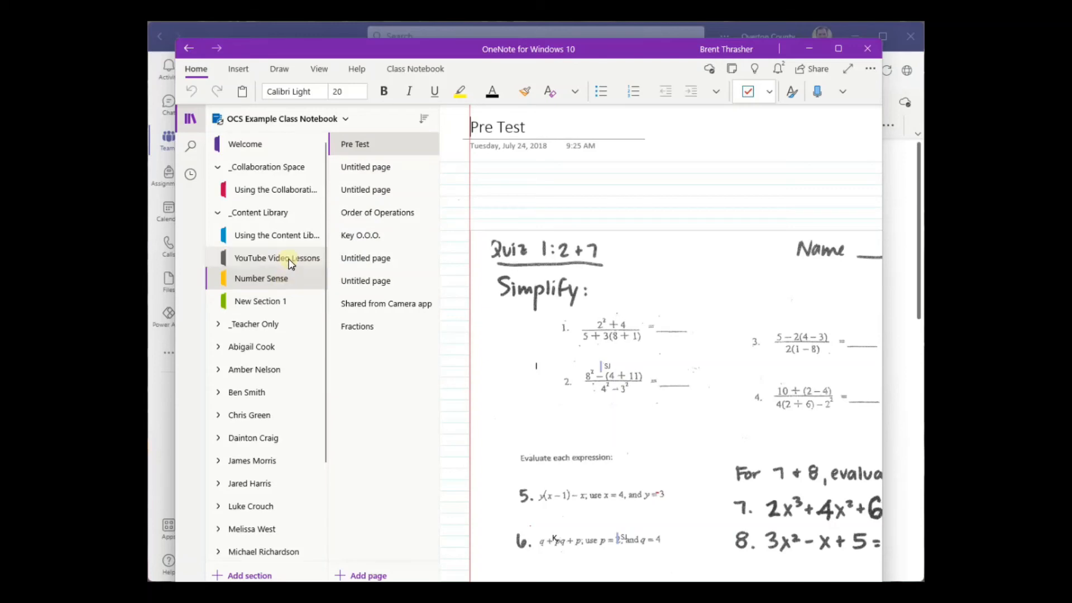
Open the Unit 5 Geology page in the YouTube Video Lessons section and enlarge the Sea Floor Spreading video to about 1.8 times its width
{"action": "left_click", "coordinate": [296, 258]}
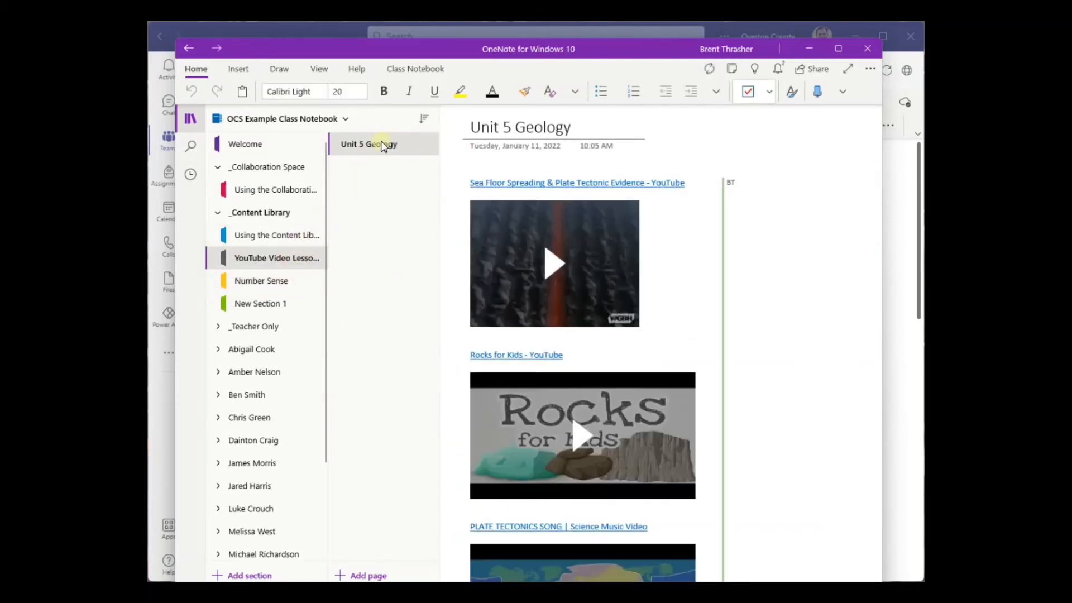
{"action": "left_click", "coordinate": [625, 239]}
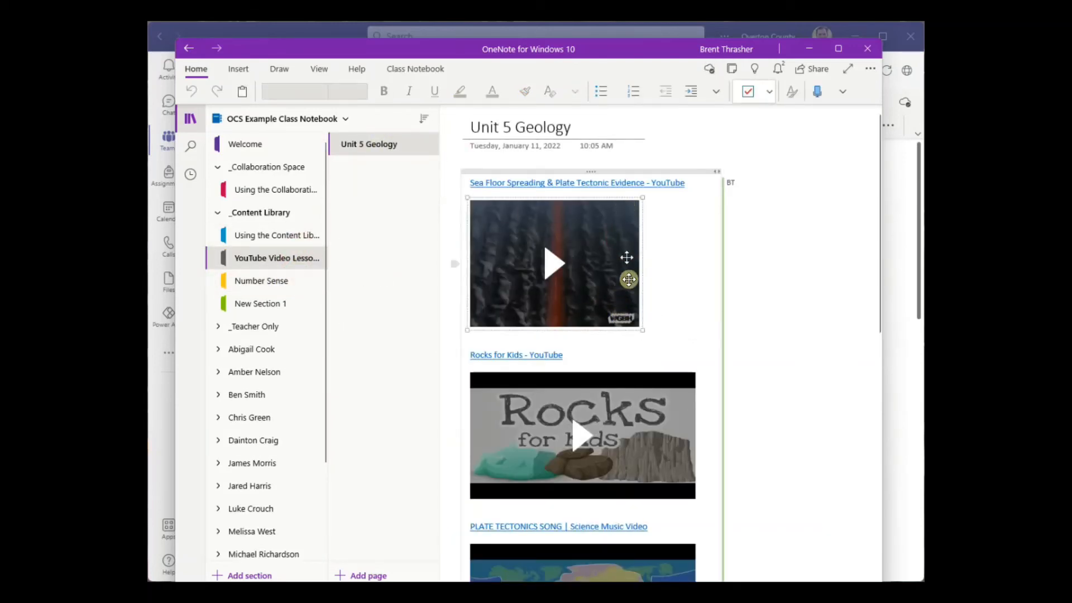
{"action": "left_click_drag", "start_coordinate": [642, 330], "coordinate": [776, 400]}
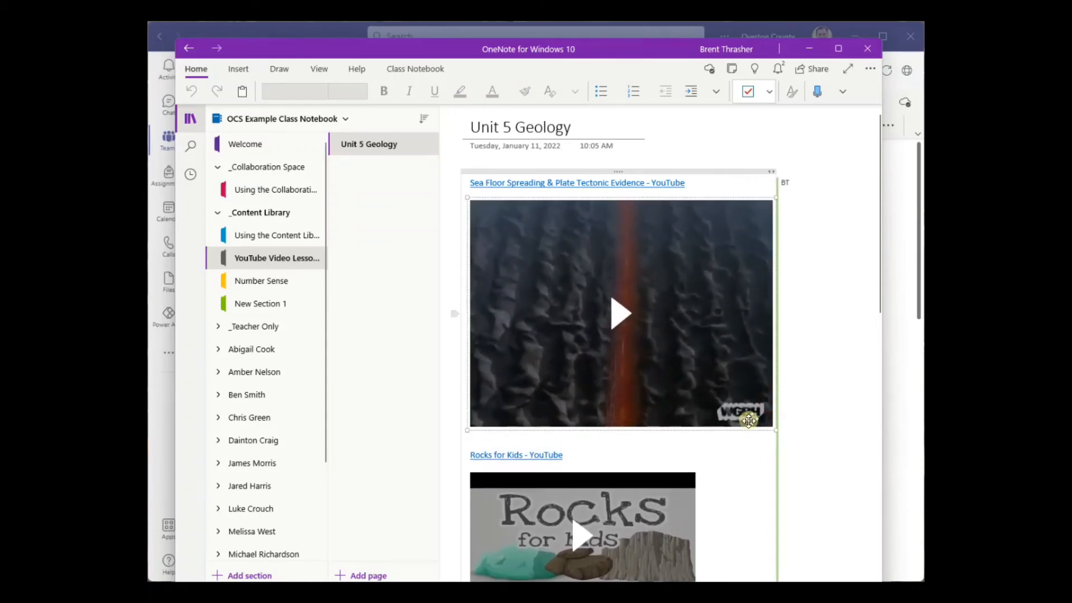
Enlarge the Rocks for Kids and PLATE TECTONICS SONG videos to about one and a half times their width
{"action": "scroll", "coordinate": [745, 424], "scroll_direction": "down", "scroll_amount": 3}
{"action": "left_click", "coordinate": [678, 369]}
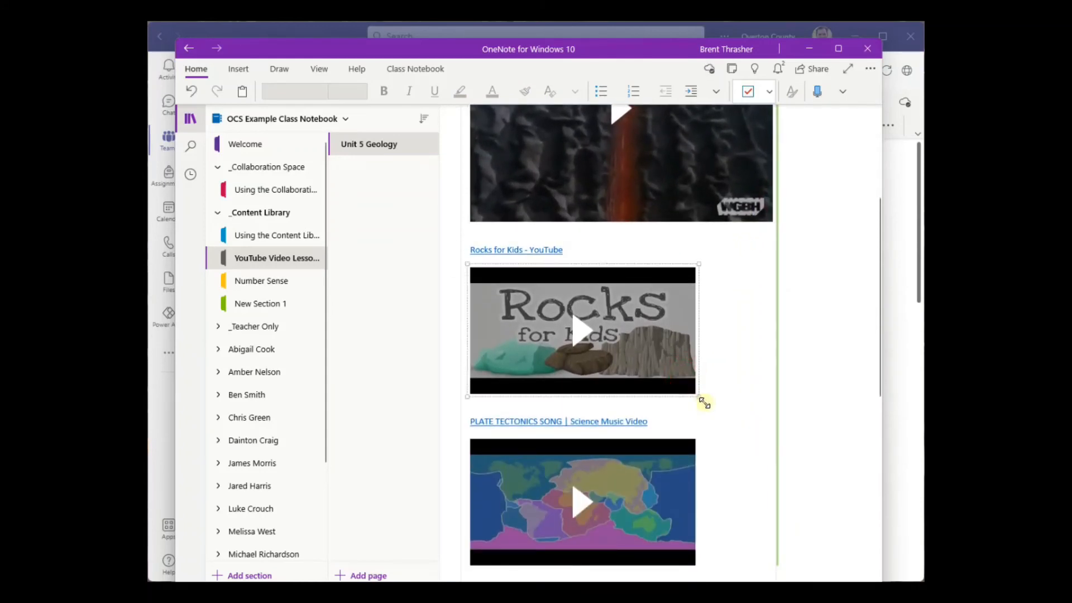
{"action": "left_click_drag", "start_coordinate": [704, 402], "coordinate": [826, 466]}
{"action": "scroll", "coordinate": [763, 425], "scroll_direction": "down", "scroll_amount": 3}
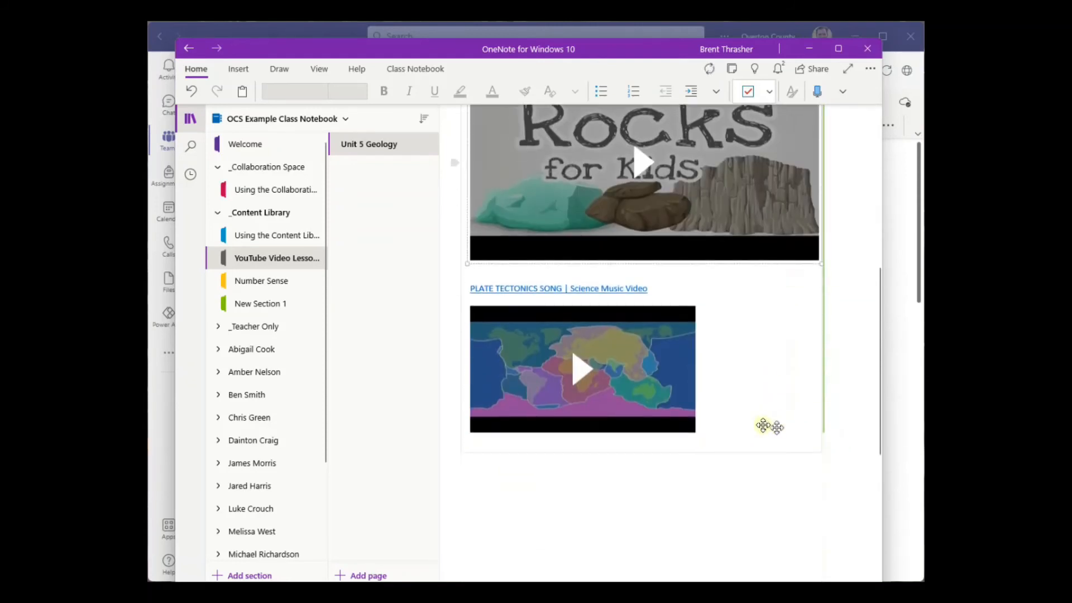
{"action": "left_click", "coordinate": [691, 425]}
{"action": "left_click_drag", "start_coordinate": [704, 437], "coordinate": [818, 473]}
{"action": "scroll", "coordinate": [785, 438], "scroll_direction": "up", "scroll_amount": 3}
{"action": "scroll", "coordinate": [784, 438], "scroll_direction": "up", "scroll_amount": 3}
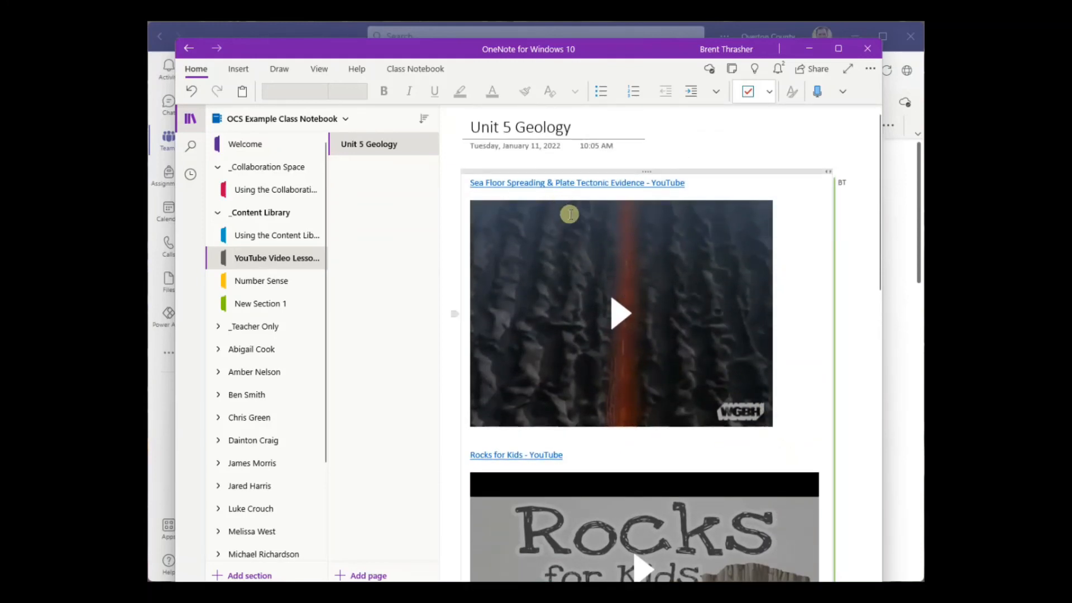
Switch back to Teams and refresh the Unit 5 Geology page by opening the Using the Content Library section and returning, then hide the notebook navigation
{"action": "left_click", "coordinate": [281, 32]}
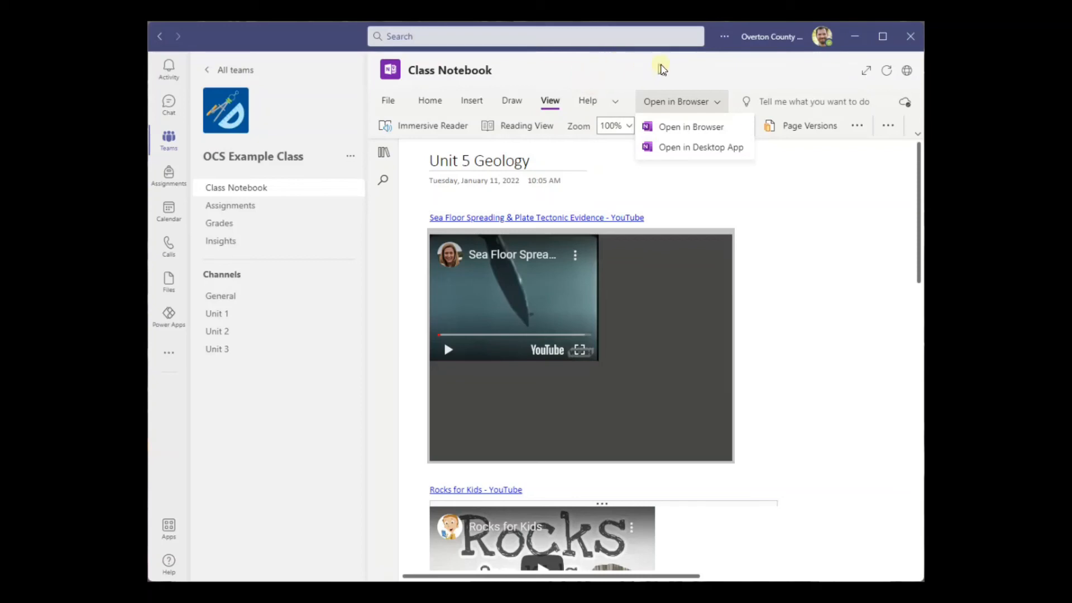
{"action": "left_click", "coordinate": [720, 108]}
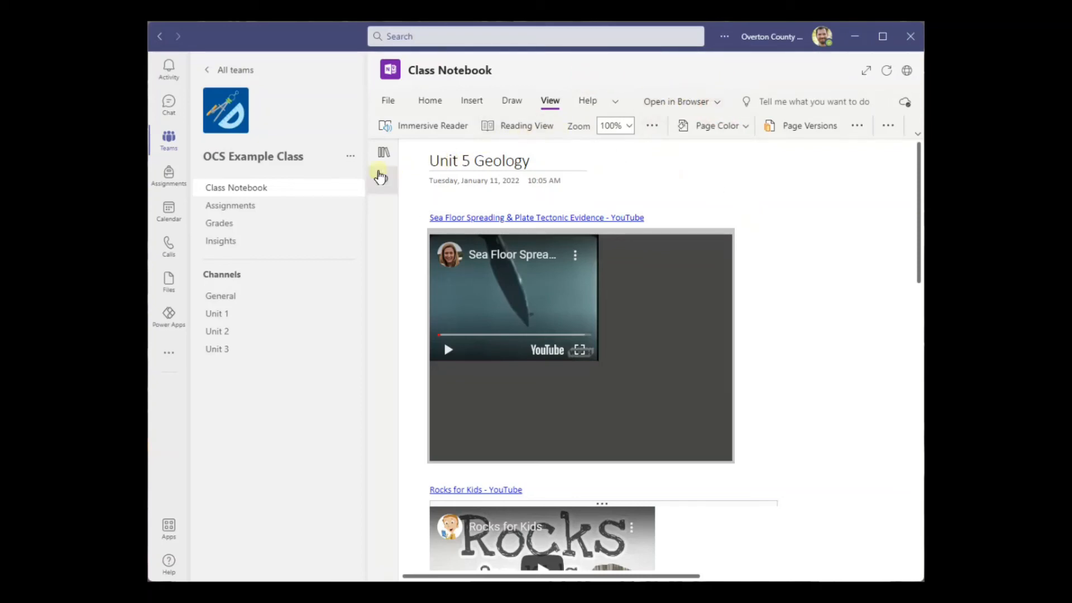
{"action": "left_click", "coordinate": [384, 152]}
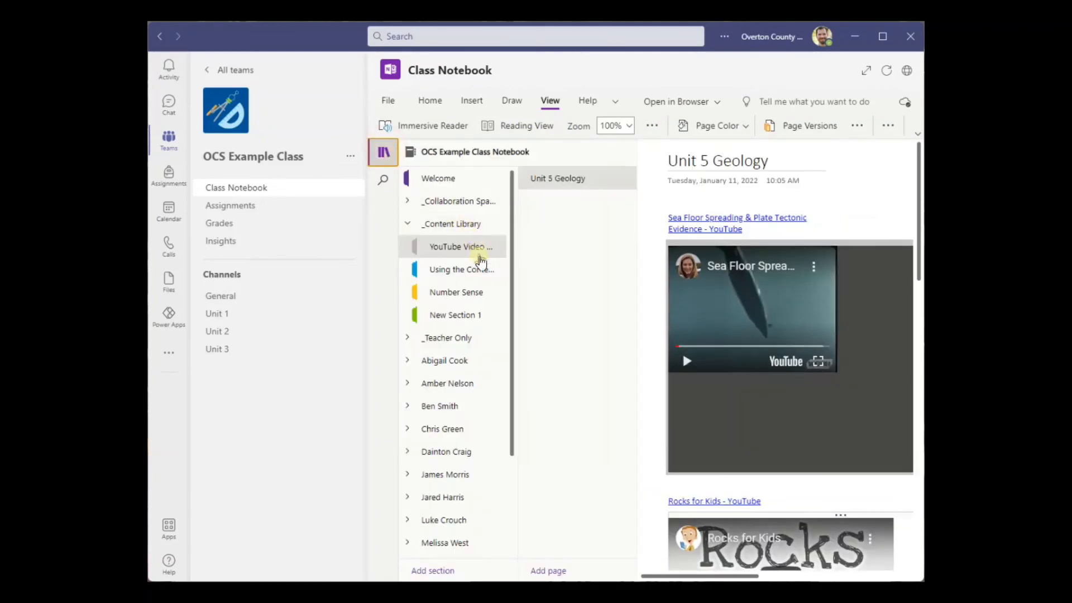
{"action": "left_click", "coordinate": [470, 267]}
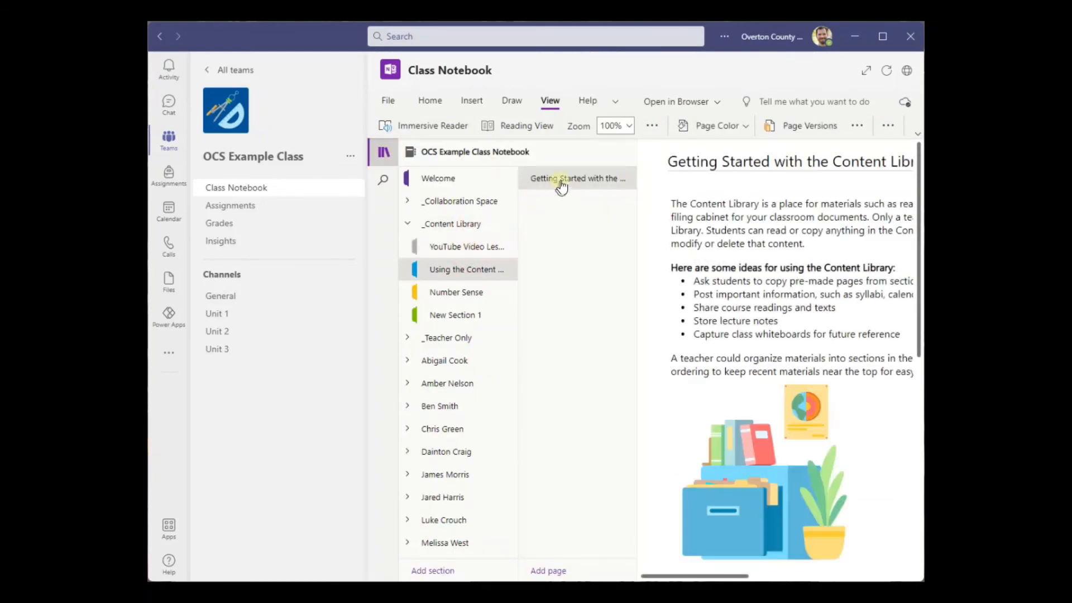
{"action": "left_click", "coordinate": [480, 246]}
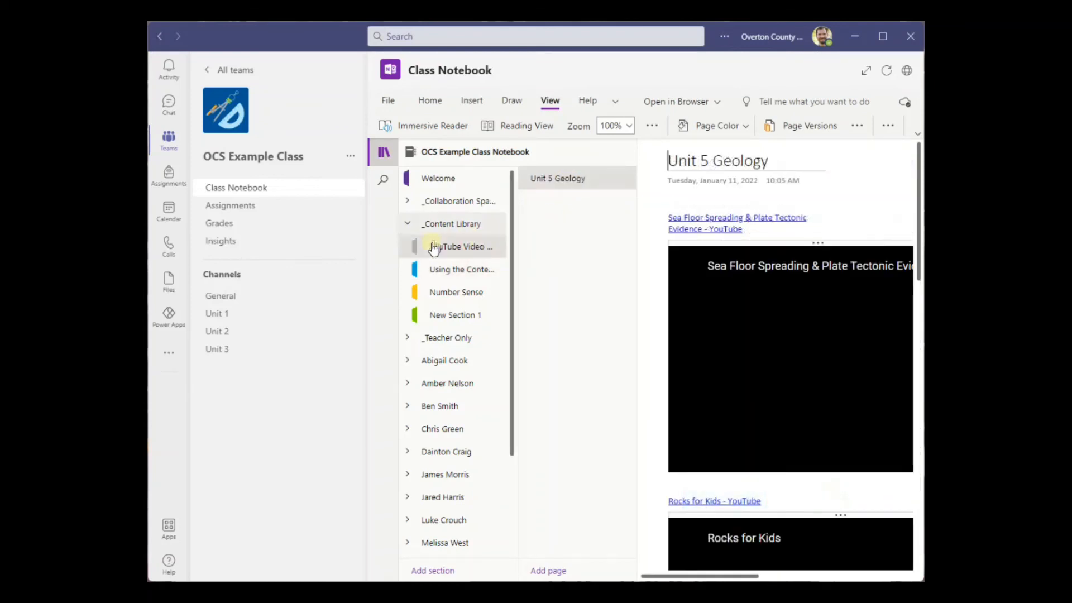
{"action": "left_click", "coordinate": [545, 176]}
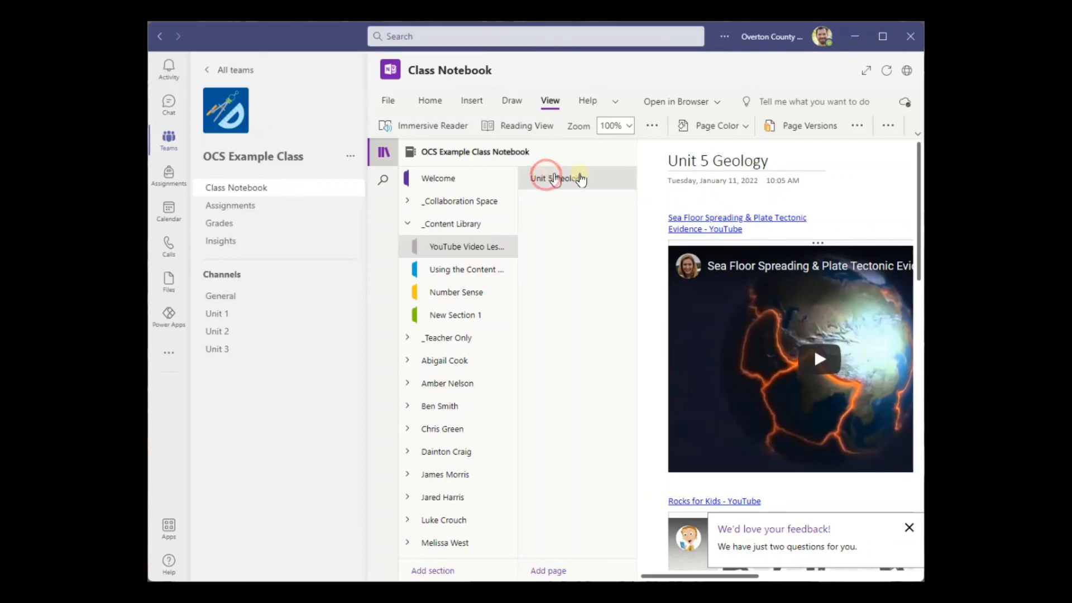
{"action": "left_click", "coordinate": [860, 205]}
{"action": "left_click", "coordinate": [575, 346]}
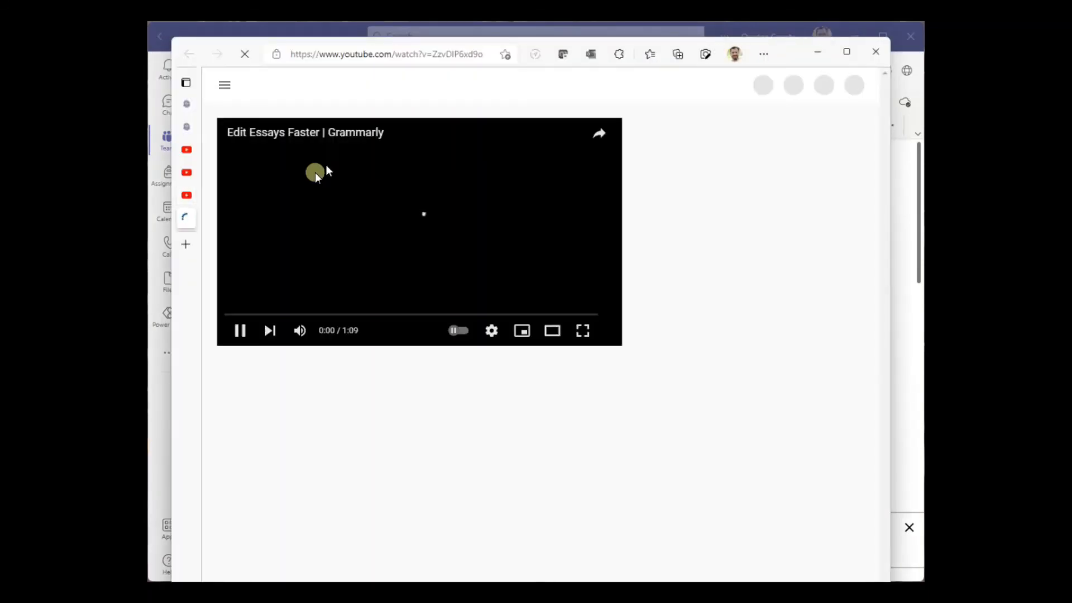
{"action": "mouse_move", "coordinate": [218, 219]}
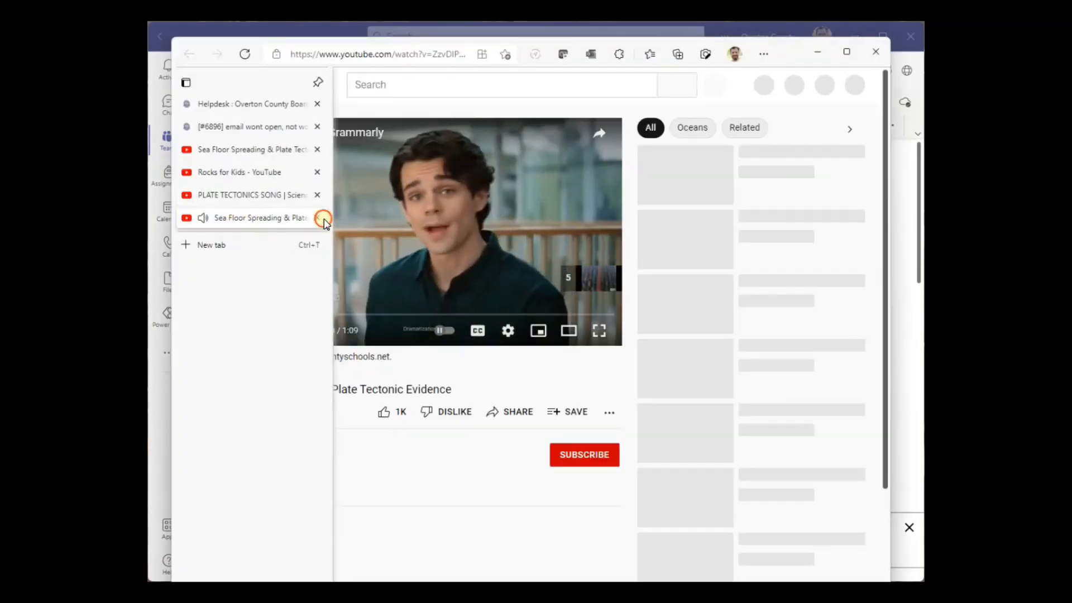
{"action": "left_click", "coordinate": [317, 217]}
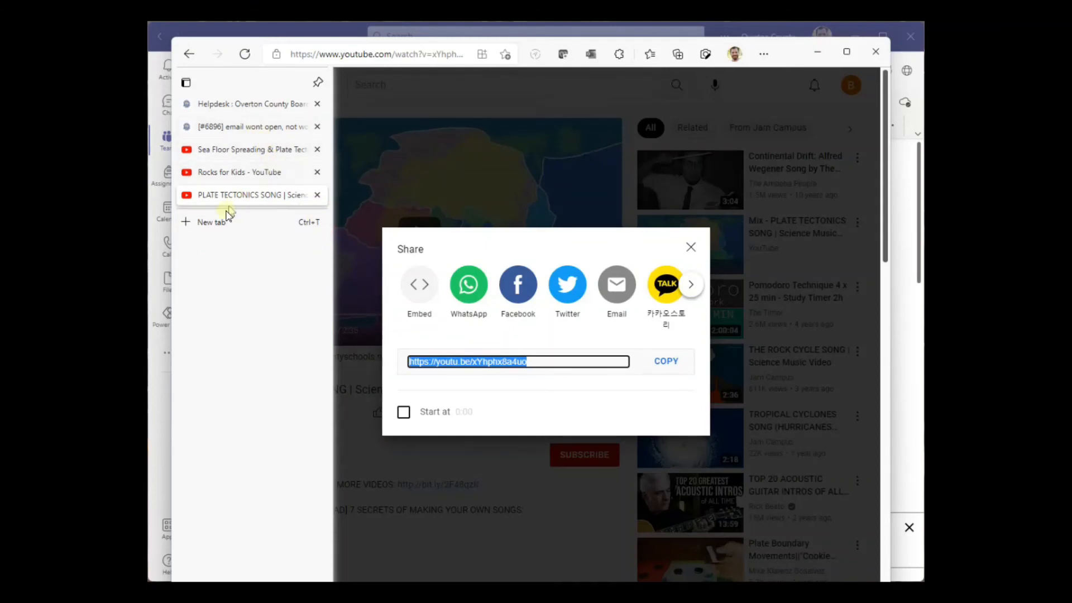
{"action": "left_click", "coordinate": [168, 395]}
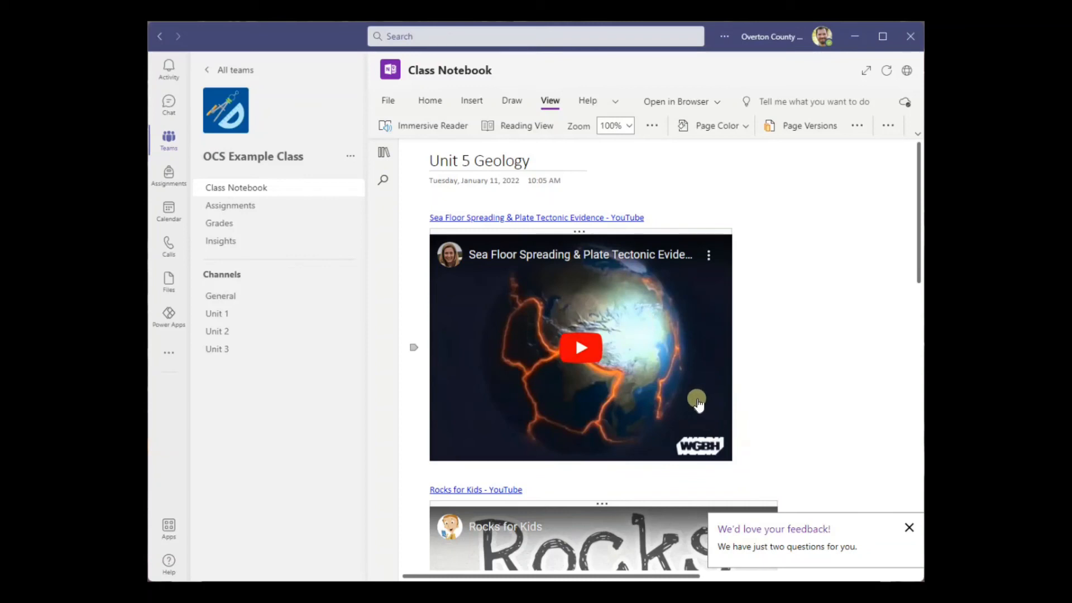
Play and pause the embedded Sea Floor Spreading video, view it in full screen and return to the notebook page
{"action": "left_click", "coordinate": [643, 375]}
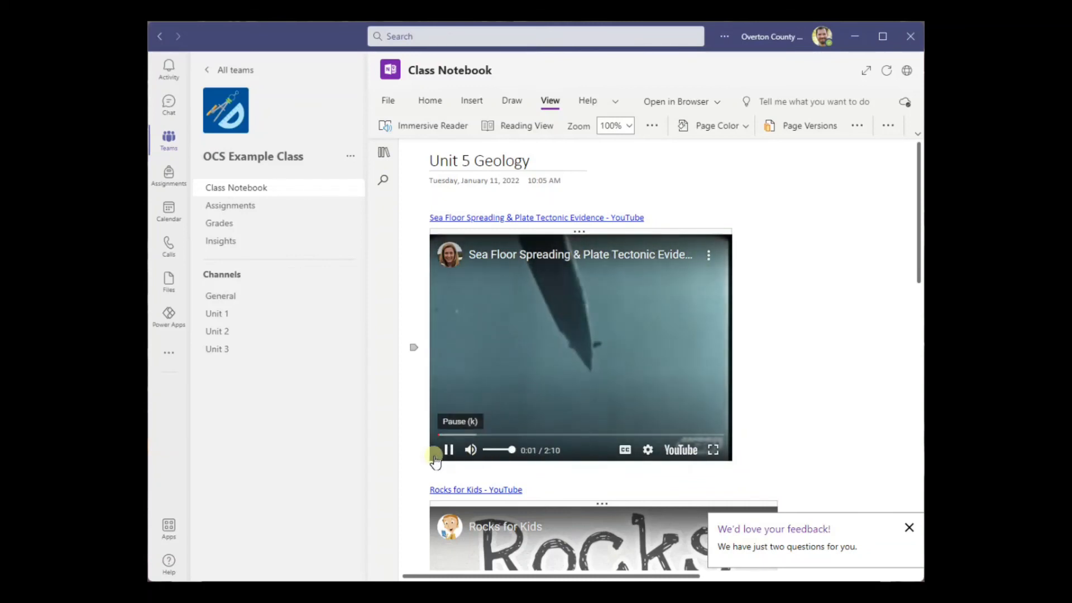
{"action": "left_click", "coordinate": [447, 450]}
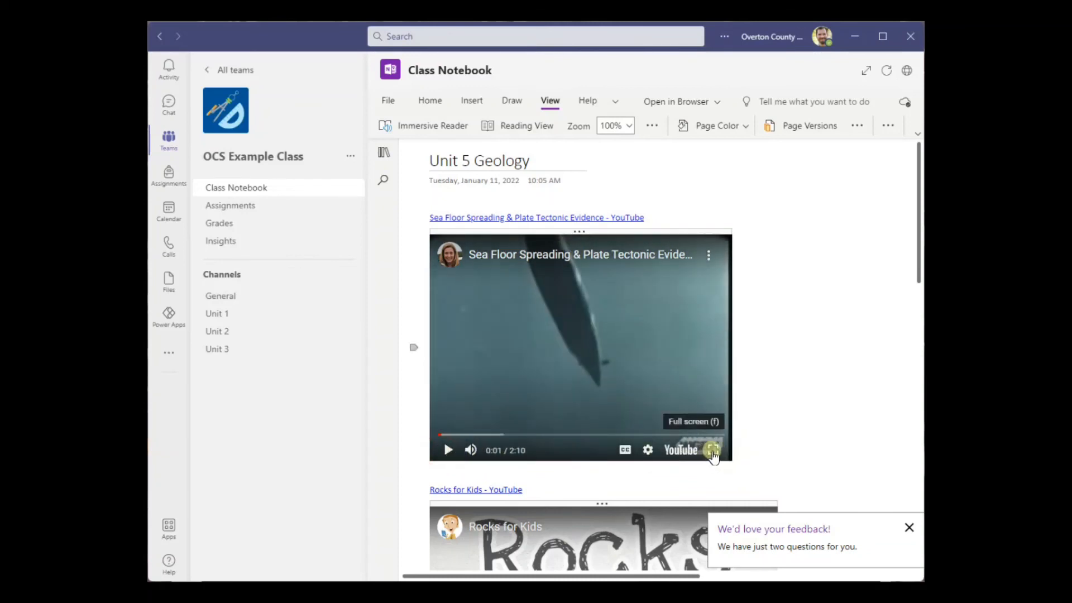
{"action": "left_click", "coordinate": [713, 449]}
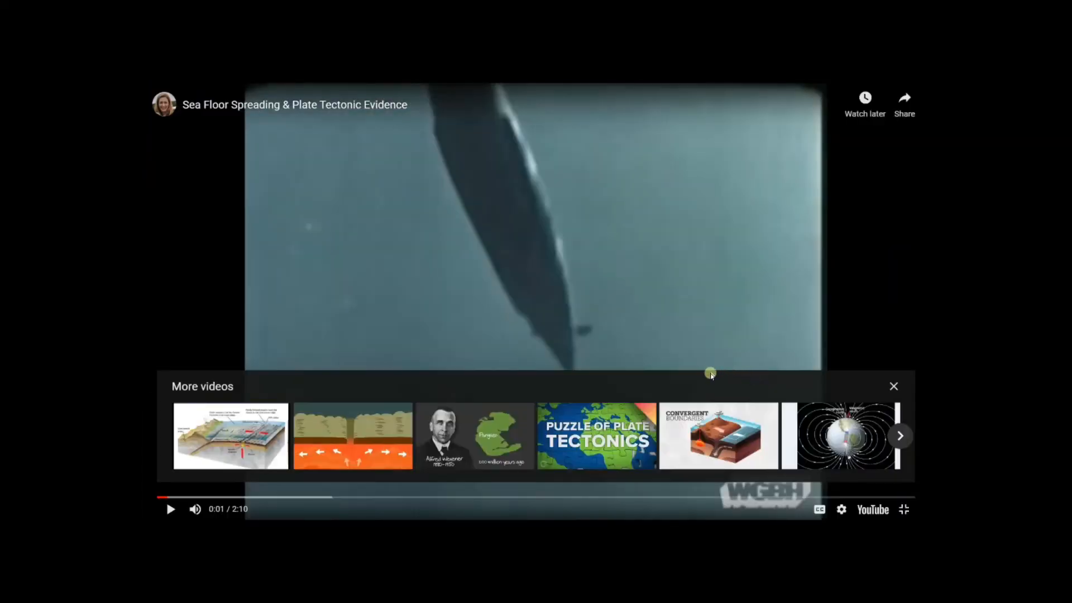
{"action": "left_click", "coordinate": [905, 510]}
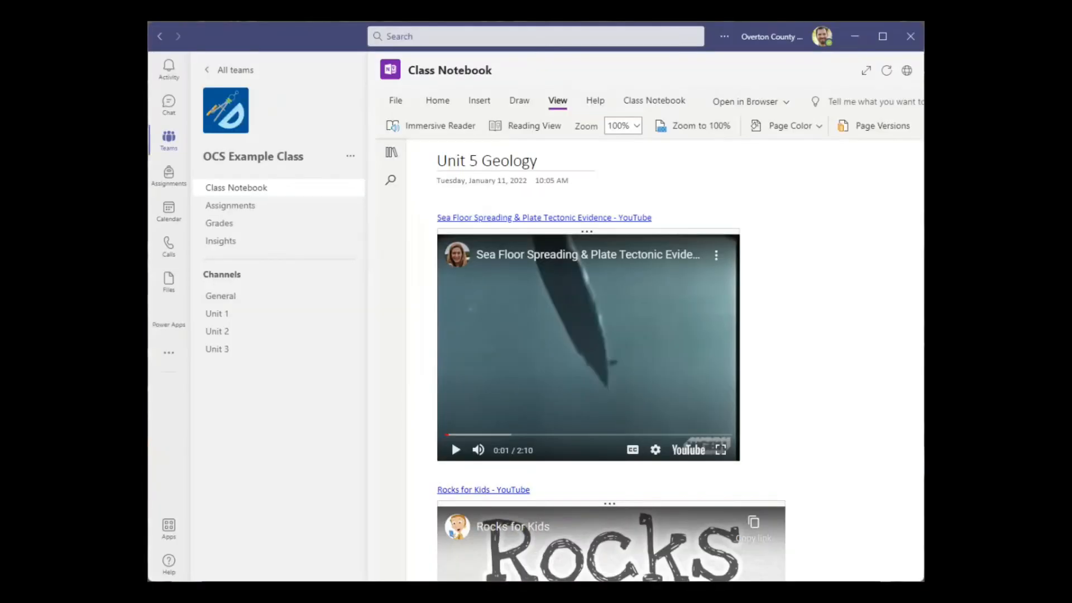
Play the embedded Rocks for Kids video briefly, pause it and return to the beginning of the page
{"action": "scroll", "coordinate": [638, 386], "scroll_direction": "down", "scroll_amount": 3}
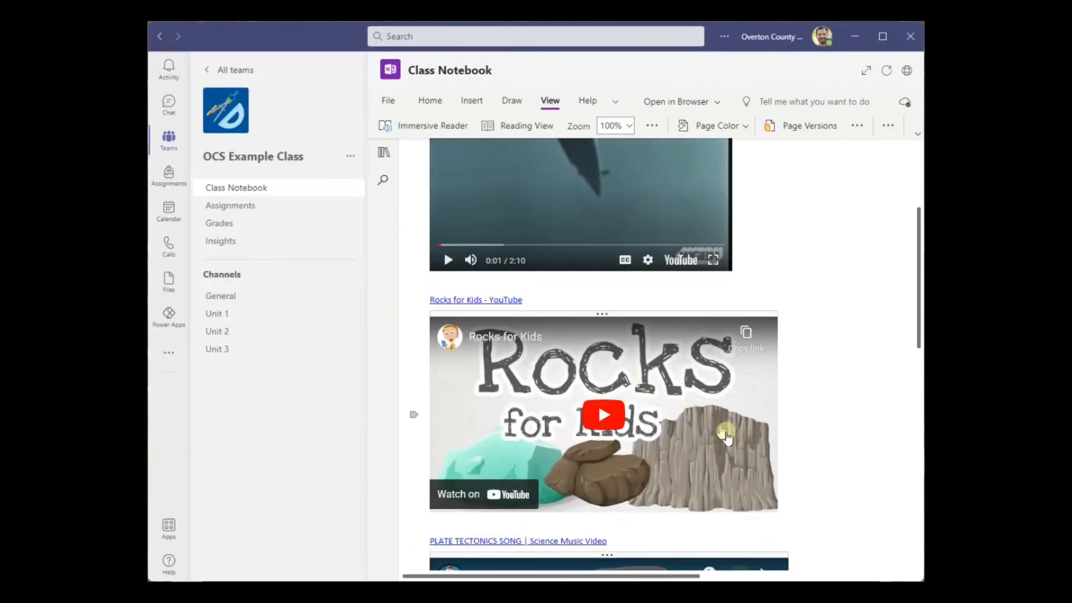
{"action": "left_click", "coordinate": [721, 457]}
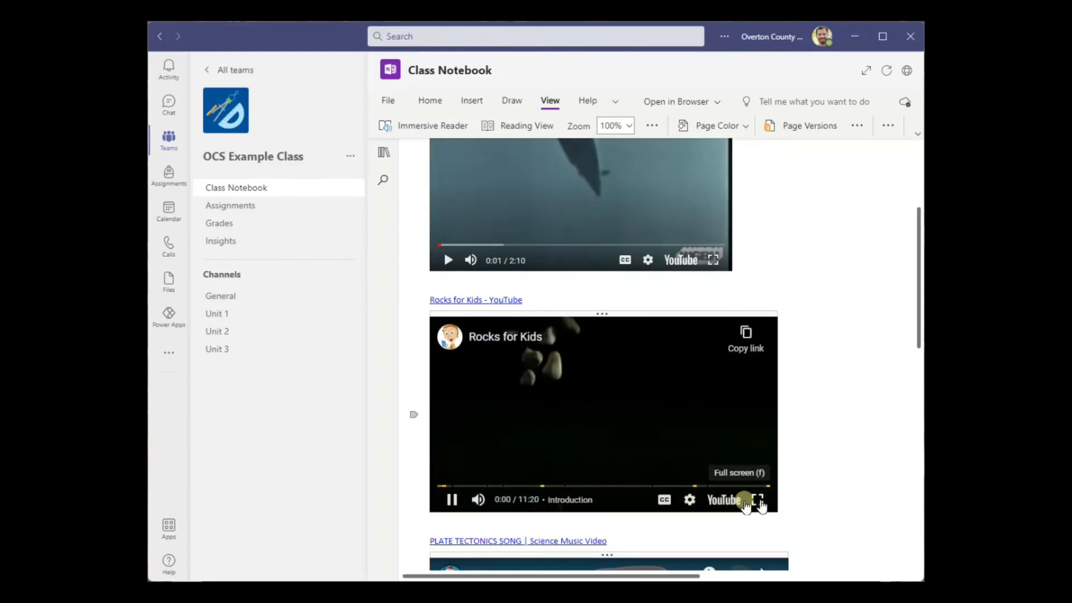
{"action": "left_click", "coordinate": [452, 499]}
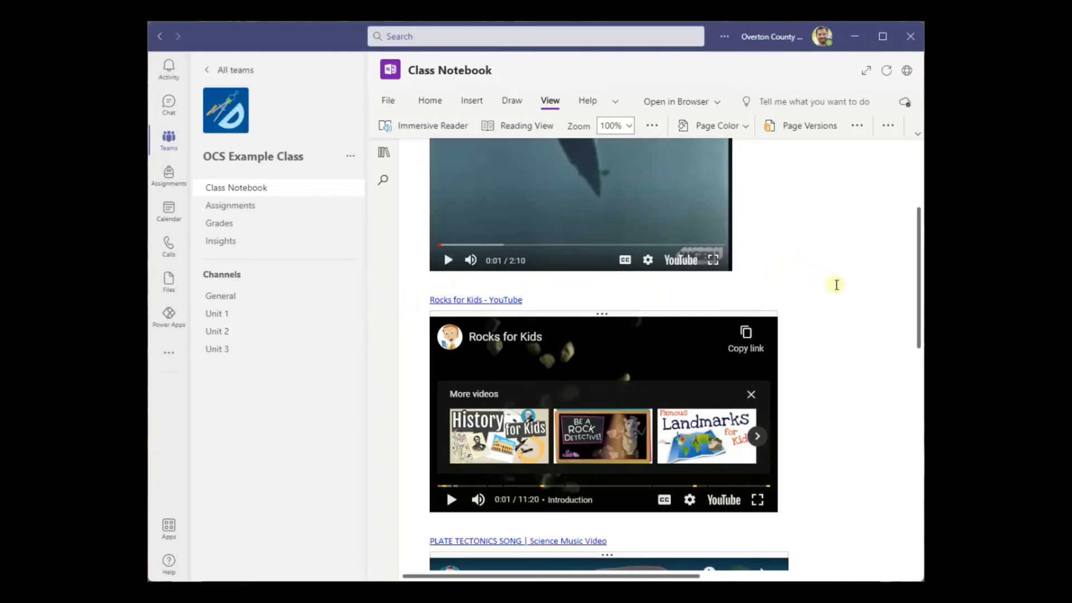
{"action": "scroll", "coordinate": [836, 284], "scroll_direction": "up", "scroll_amount": 3}
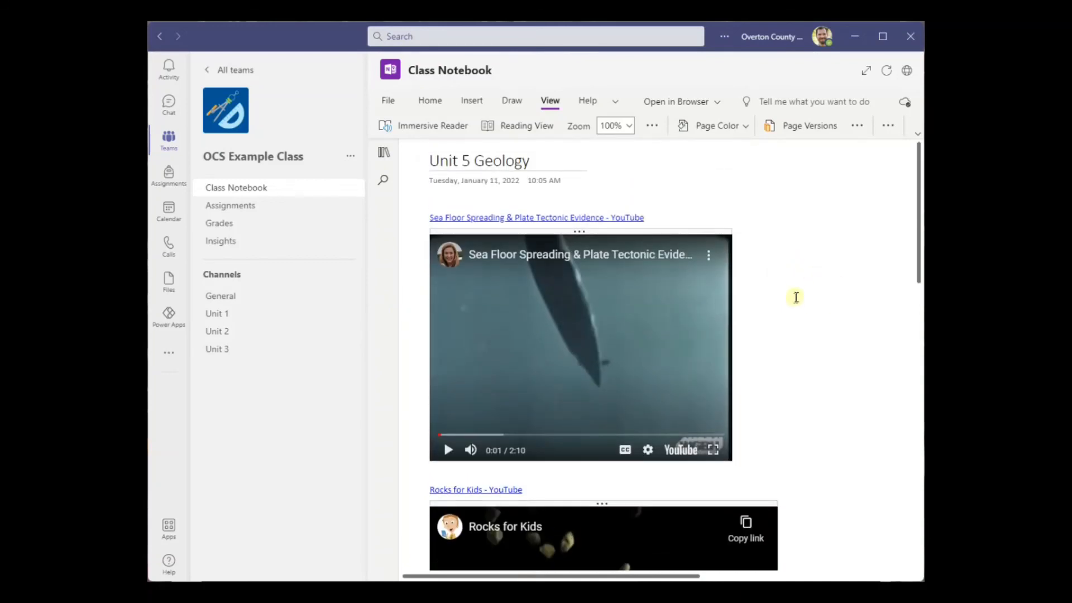